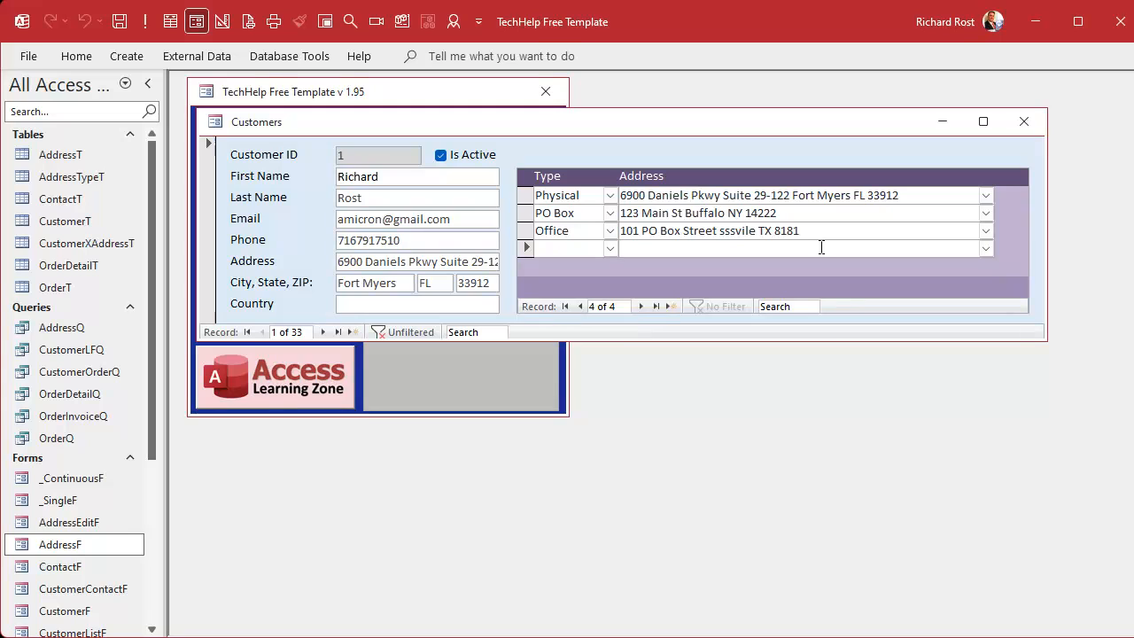
Step: Switch the customer form to Design View and place a copy of the First Name text box and label above the address subform
left_click(821, 247)
right_click(728, 143)
left_click(783, 206)
left_click(399, 214)
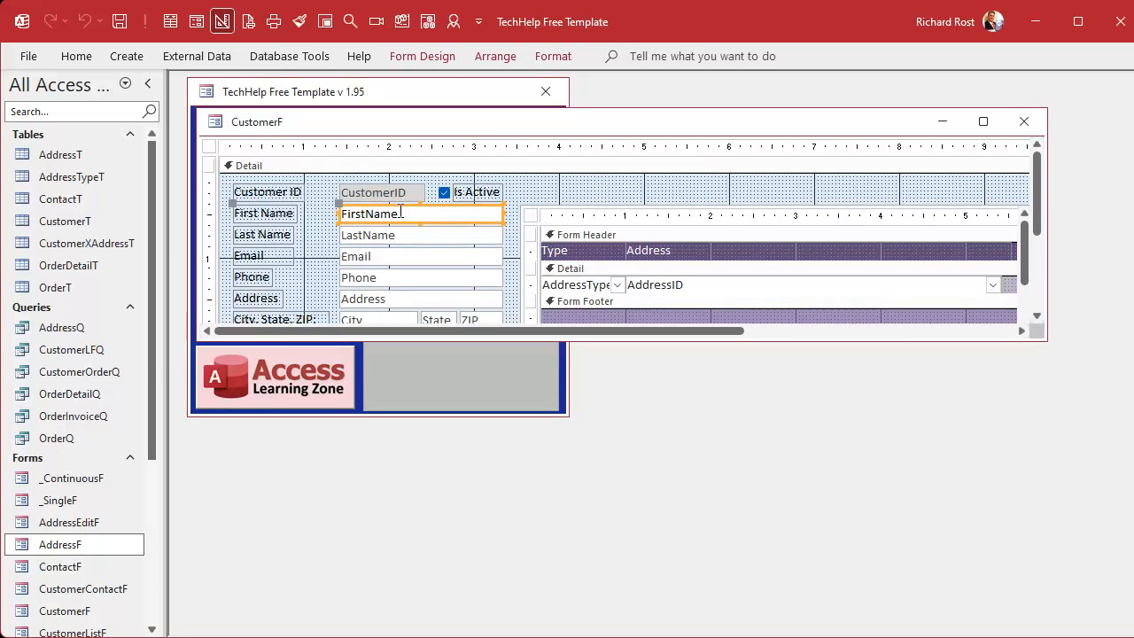
left_click_drag(400, 213, 729, 185)
Step: Change the copied text box's label caption to Address Filter
left_click(613, 195)
left_click(613, 195)
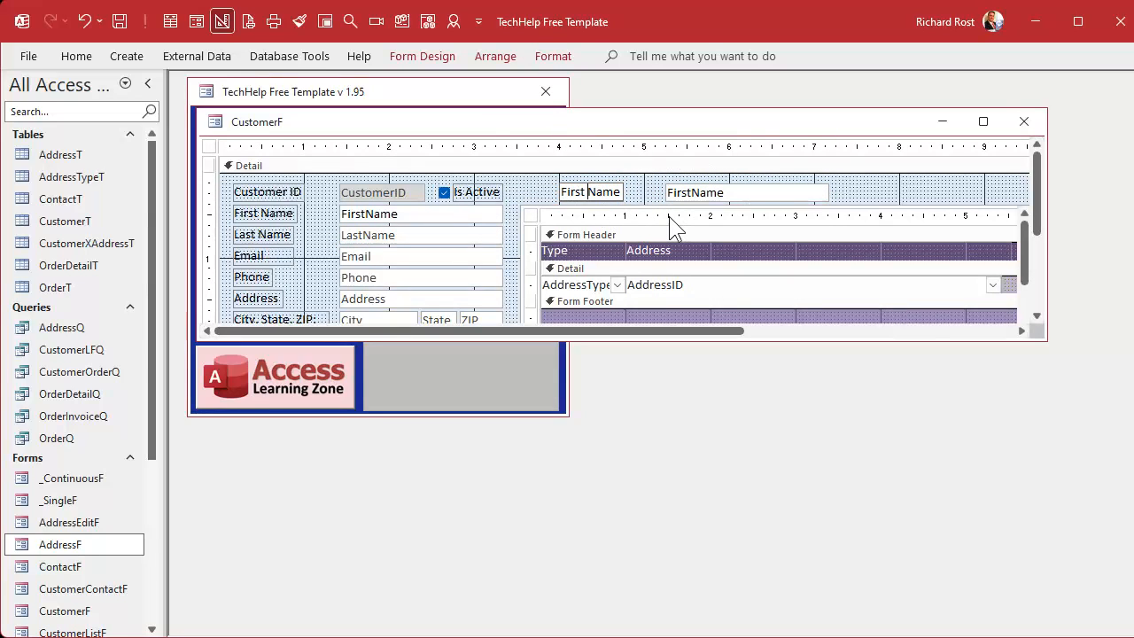
key("ctrl+shift+Left")
key("Home")
key("shift+End")
type("Address Filter")
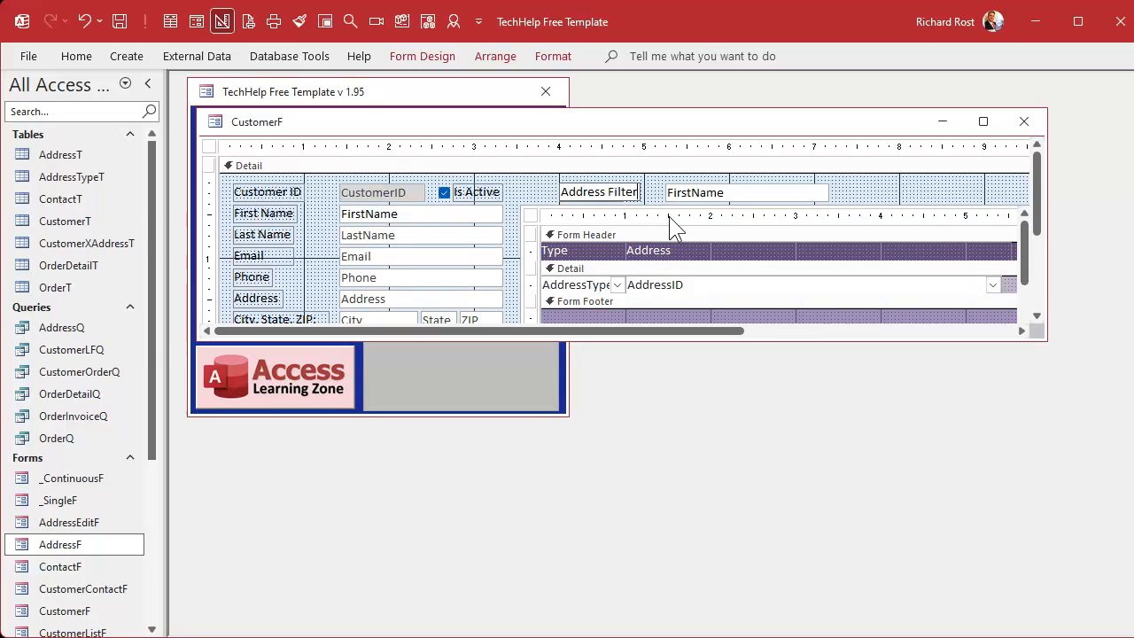
key("Return")
Step: Align the Address Filter label with the subform's edge, move its text box beside it, and narrow the box to about 0.92 inches
left_click_drag(561, 184, 525, 182)
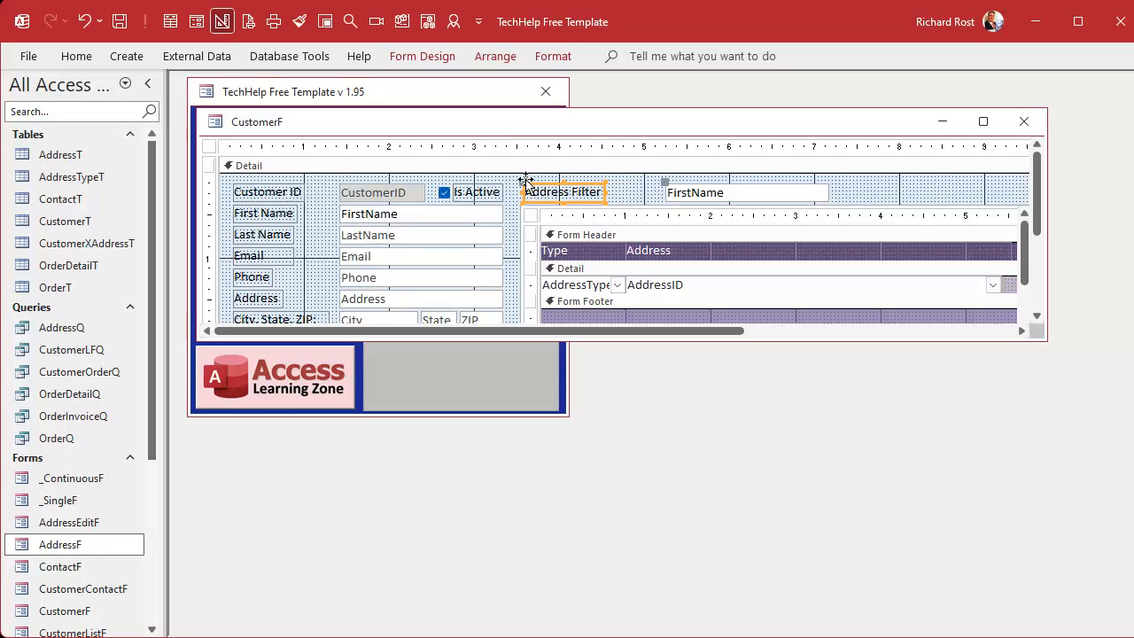
left_click_drag(665, 181, 609, 182)
left_click(767, 192)
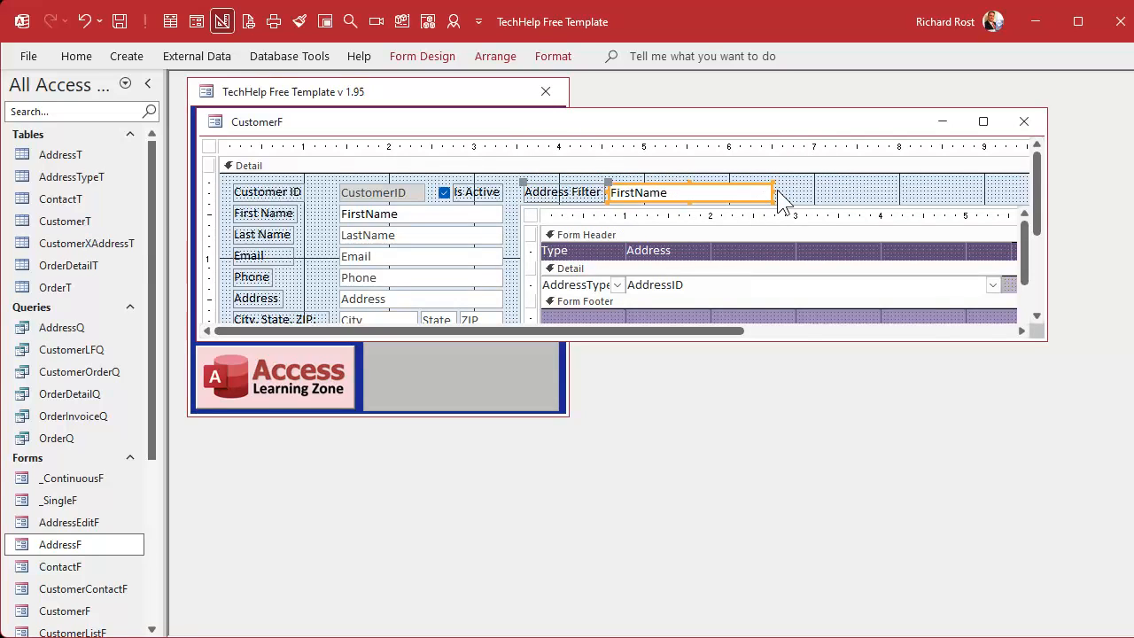
left_click_drag(771, 192, 689, 191)
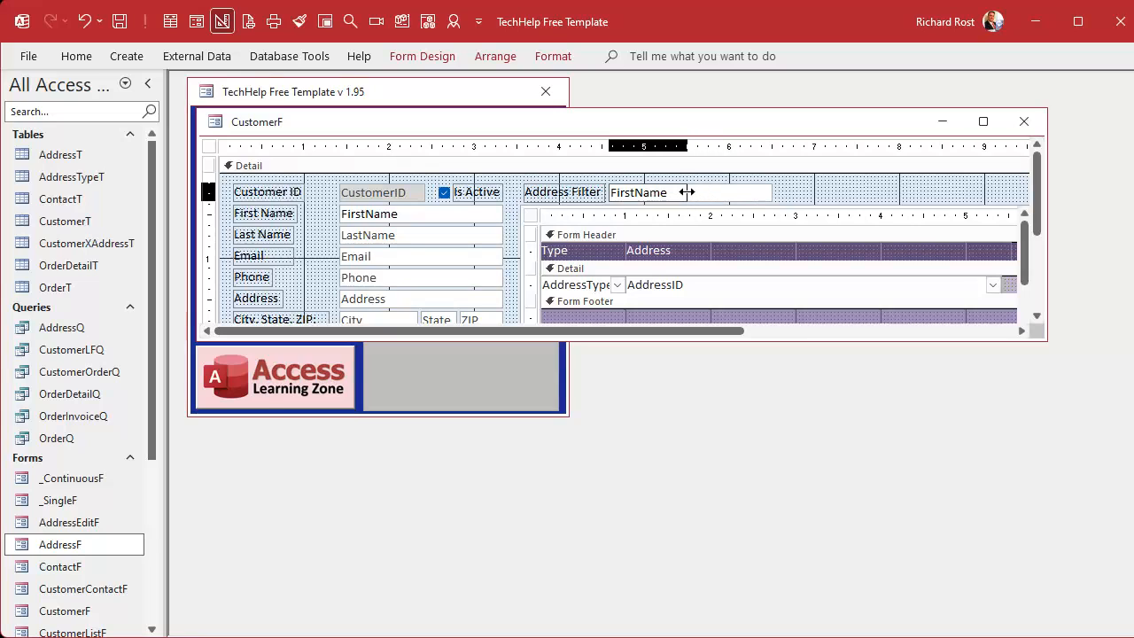
left_click(699, 204)
Step: Name the new text box AddressFilter and clear its control source to make it unbound
double_click(634, 194)
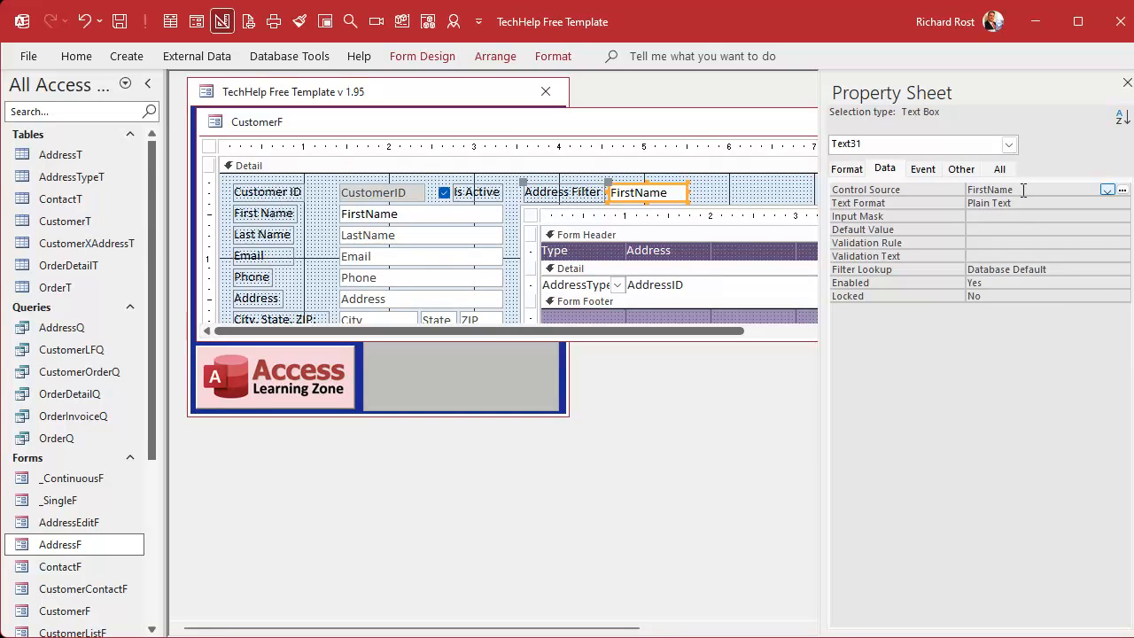
left_click(999, 169)
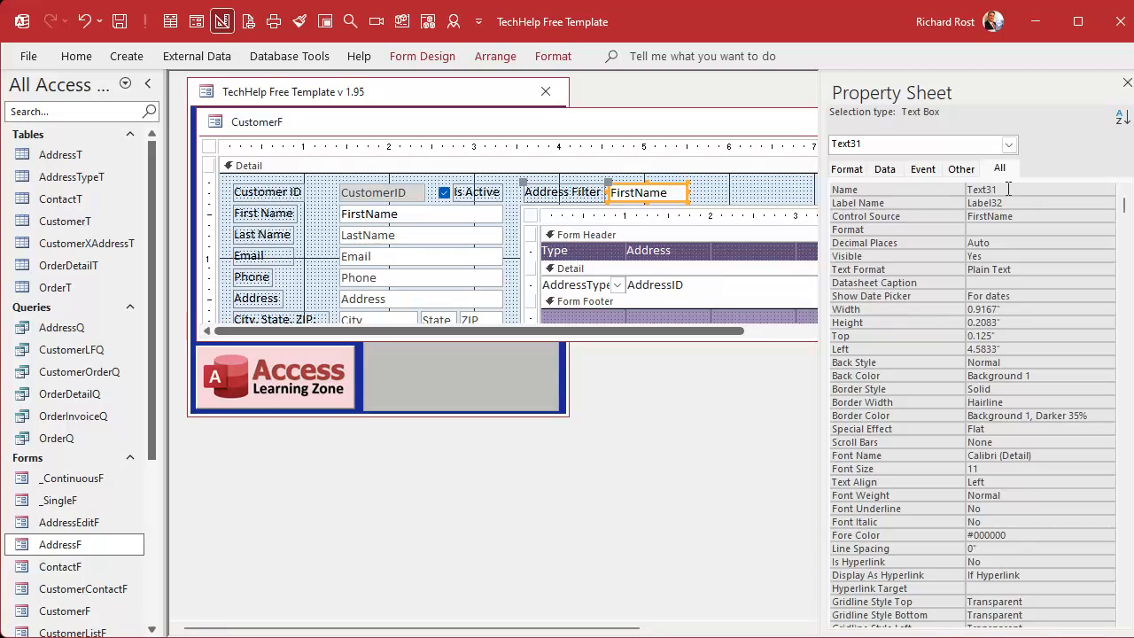
double_click(1008, 189)
type("AddressFilter")
key("Return")
key("Return")
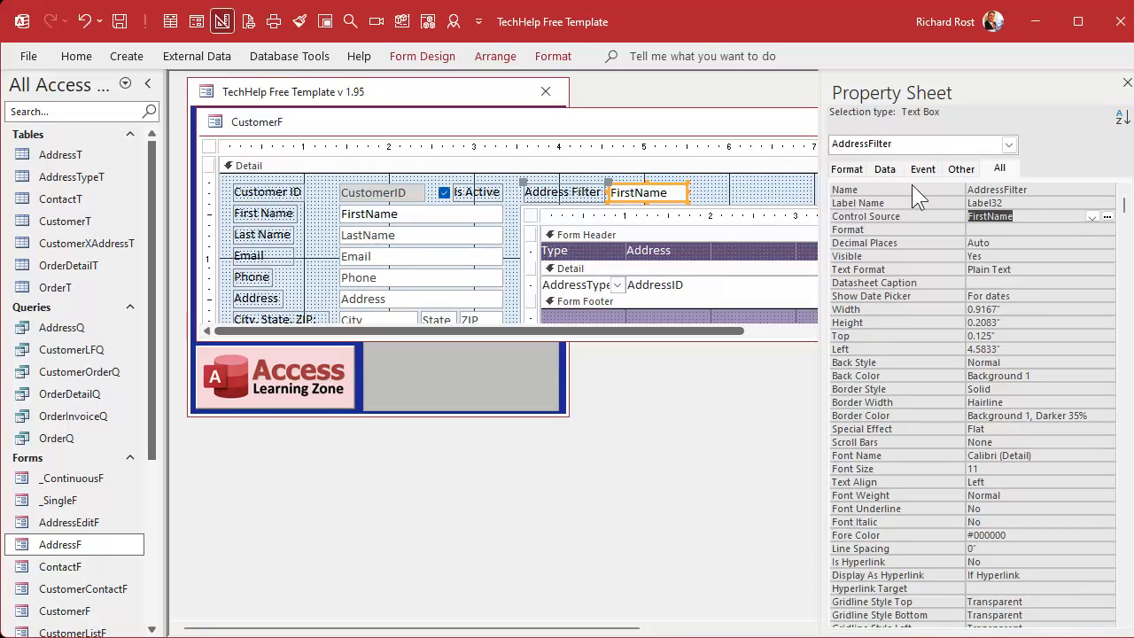
key("Delete")
key("Return")
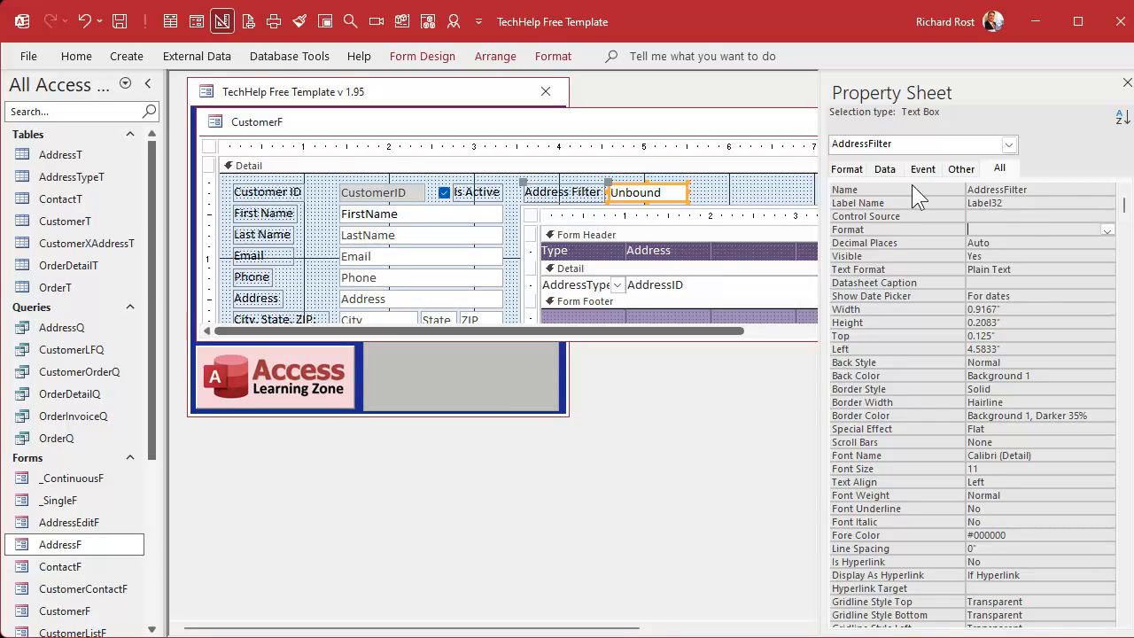
left_click(1127, 82)
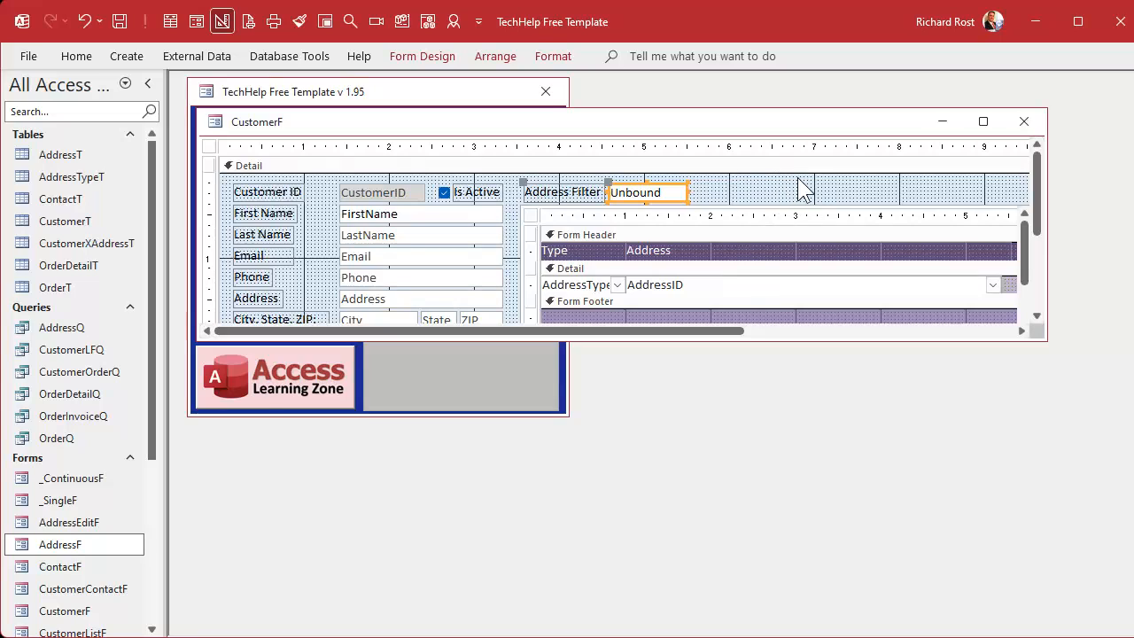
Step: Copy the AddressID combo box from the address subform onto the main customer form
left_click(697, 296)
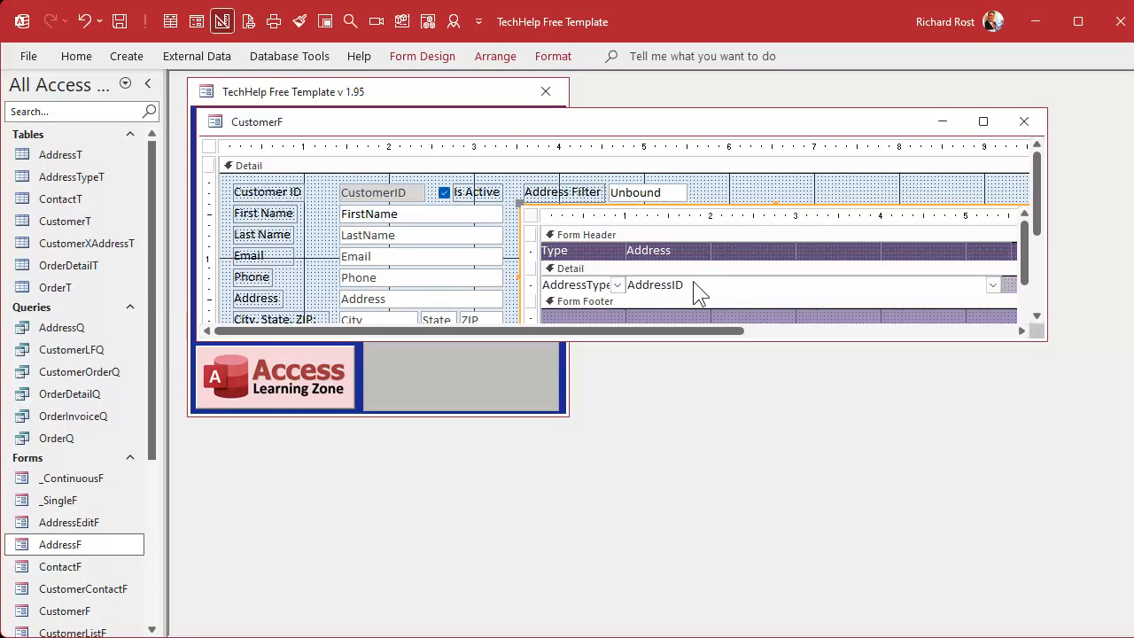
left_click(816, 286)
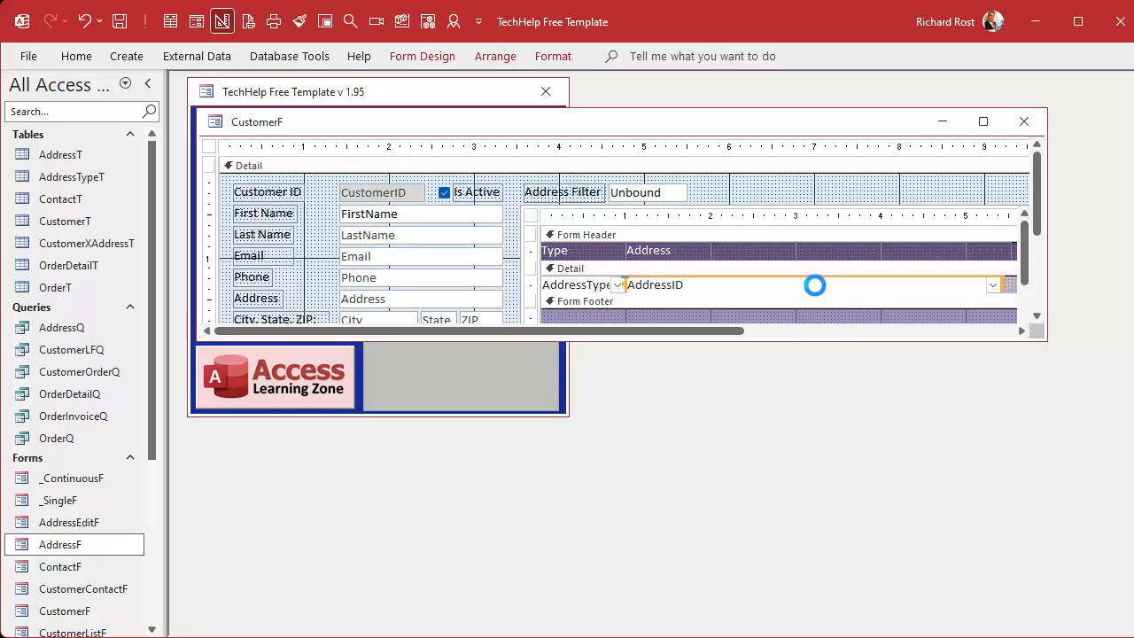
left_click(770, 186)
key("ctrl+v")
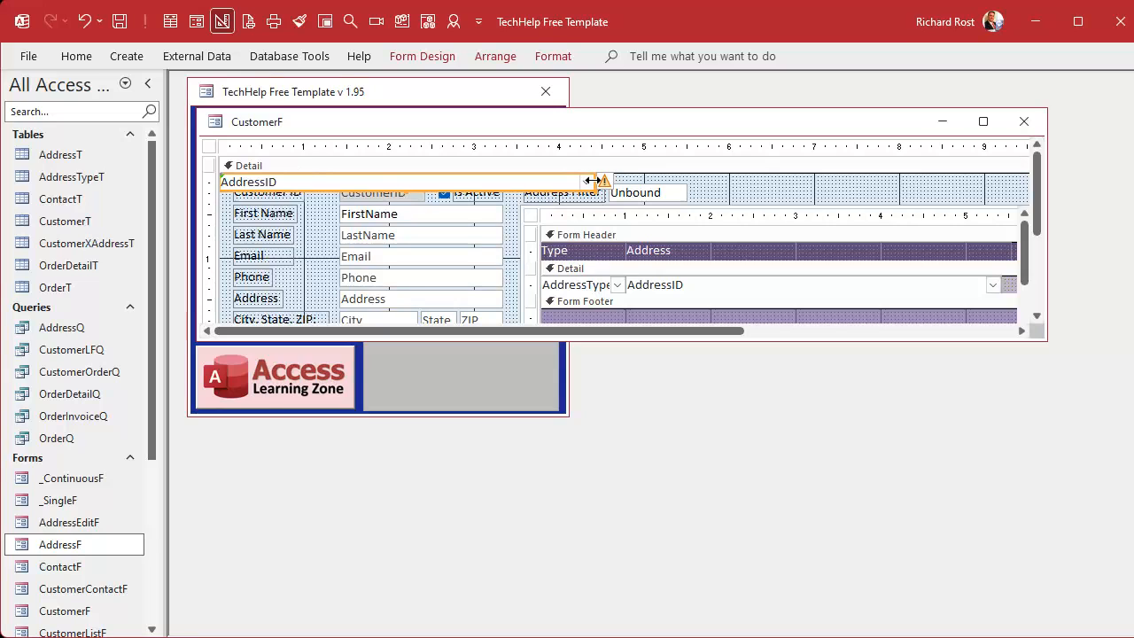
Step: Shorten the pasted address combo box to about 2.83 inches and place it directly after the Address Filter text box
left_click_drag(595, 182, 461, 185)
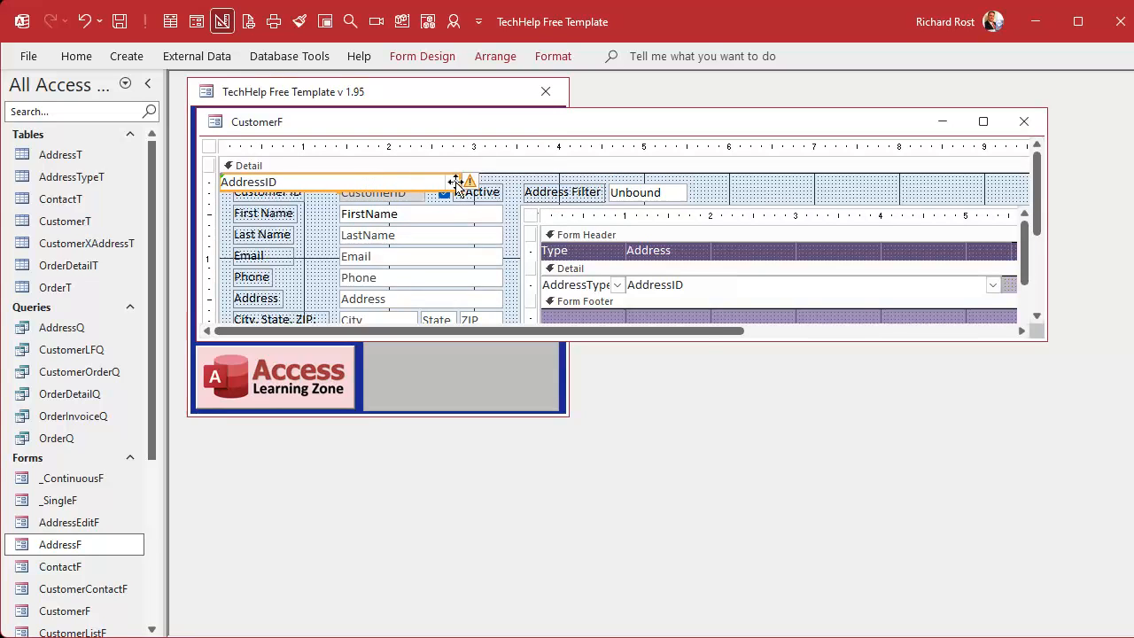
left_click(474, 184)
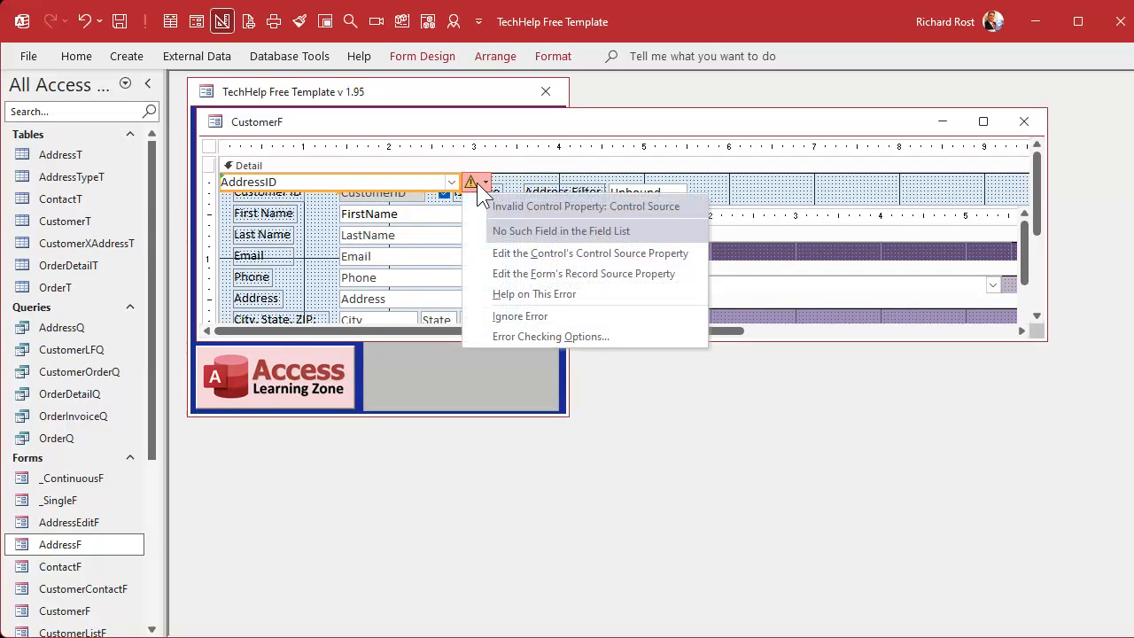
left_click(259, 182)
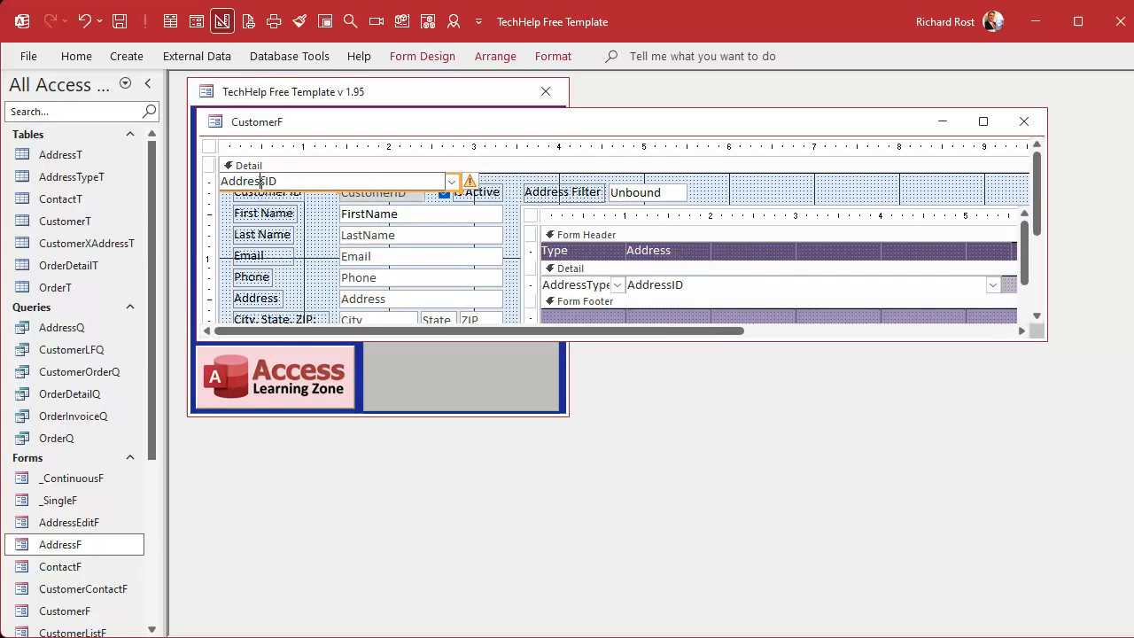
left_click(323, 186)
mouse_move(323, 186)
left_mouse_down()
mouse_move(715, 187)
mouse_move(806, 202)
mouse_move(795, 202)
left_mouse_up()
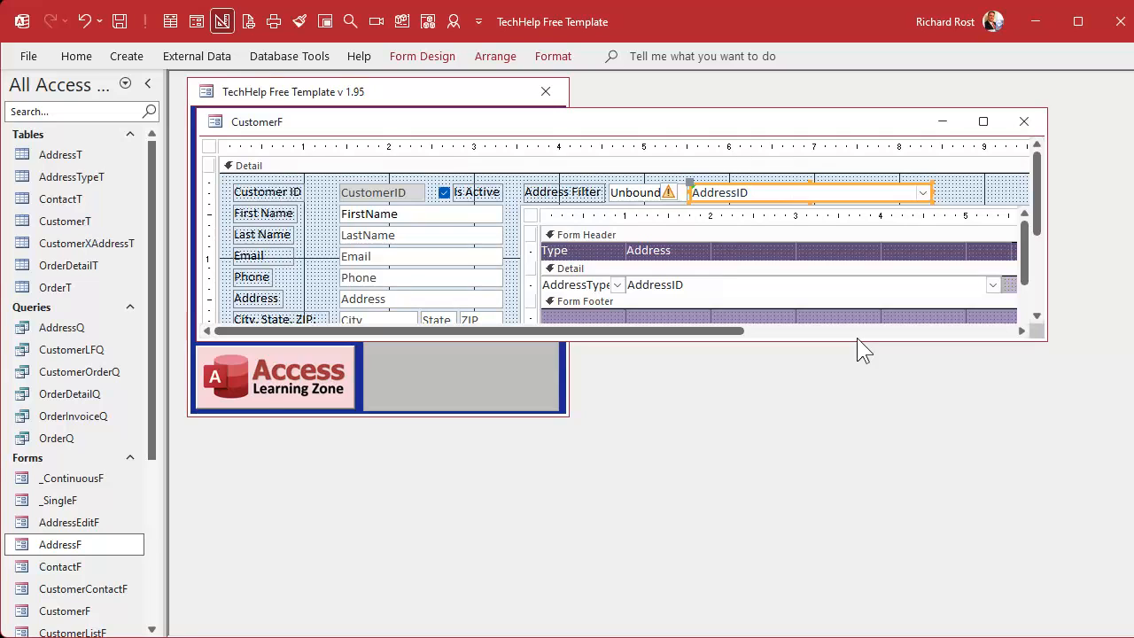
Step: Clear the control source of the pasted address combo box to make it unbound
double_click(758, 190)
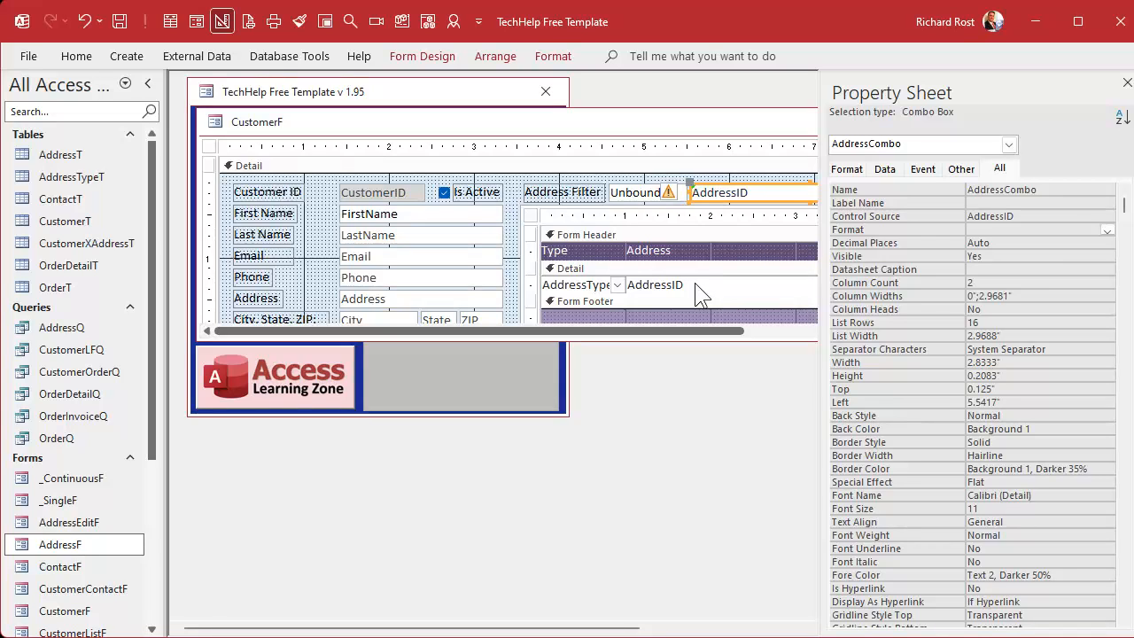
left_click(1021, 217)
left_click(943, 216)
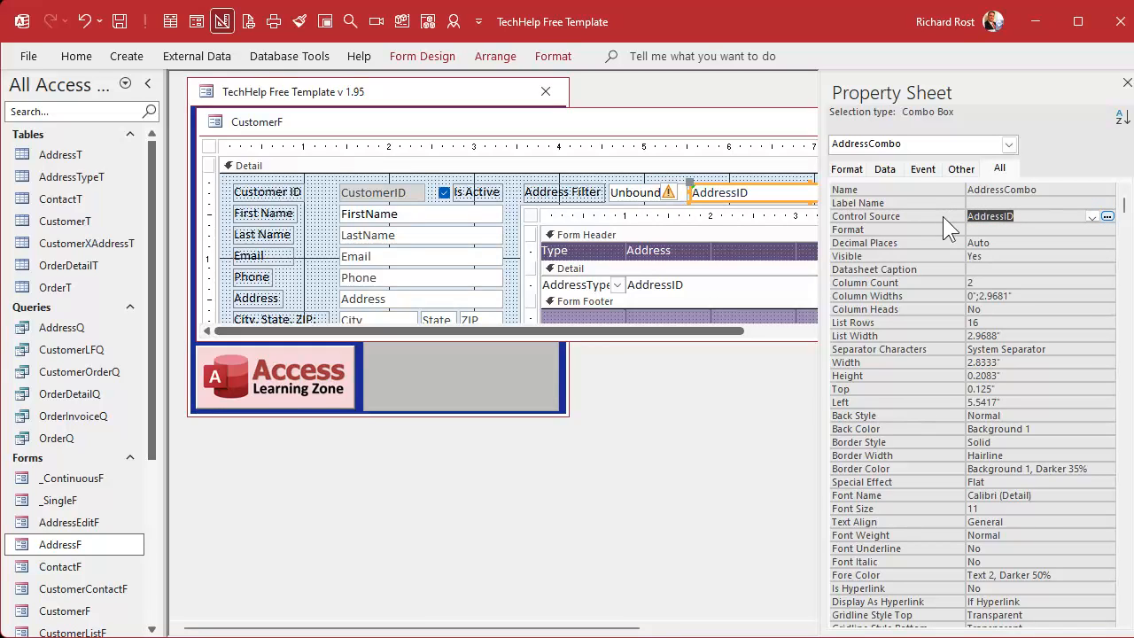
key("Delete")
key("Return")
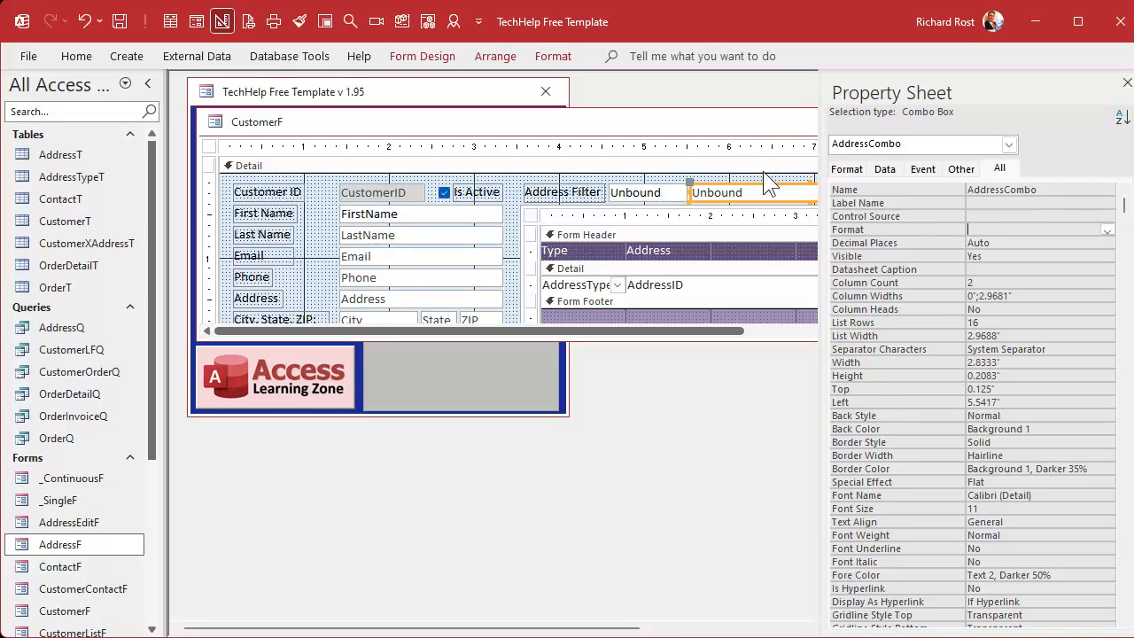
left_click(1126, 84)
left_click(963, 189)
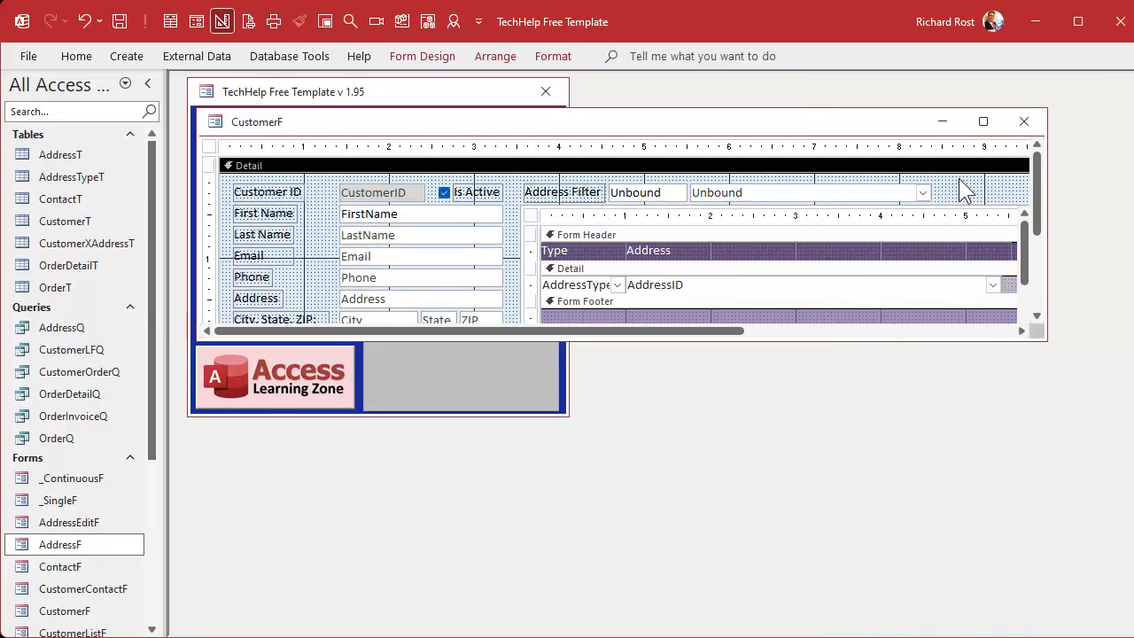
Step: Reopen the customer form, enter main in the Address Filter box, and check the choices in the unbound address combo box
left_click(1025, 121)
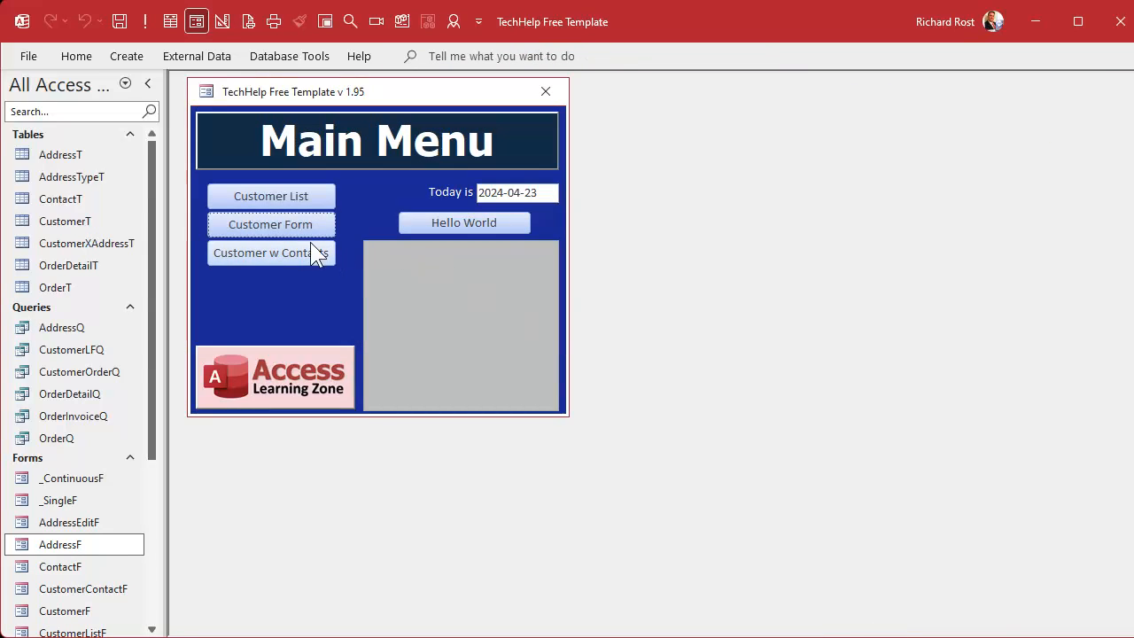
left_click(285, 224)
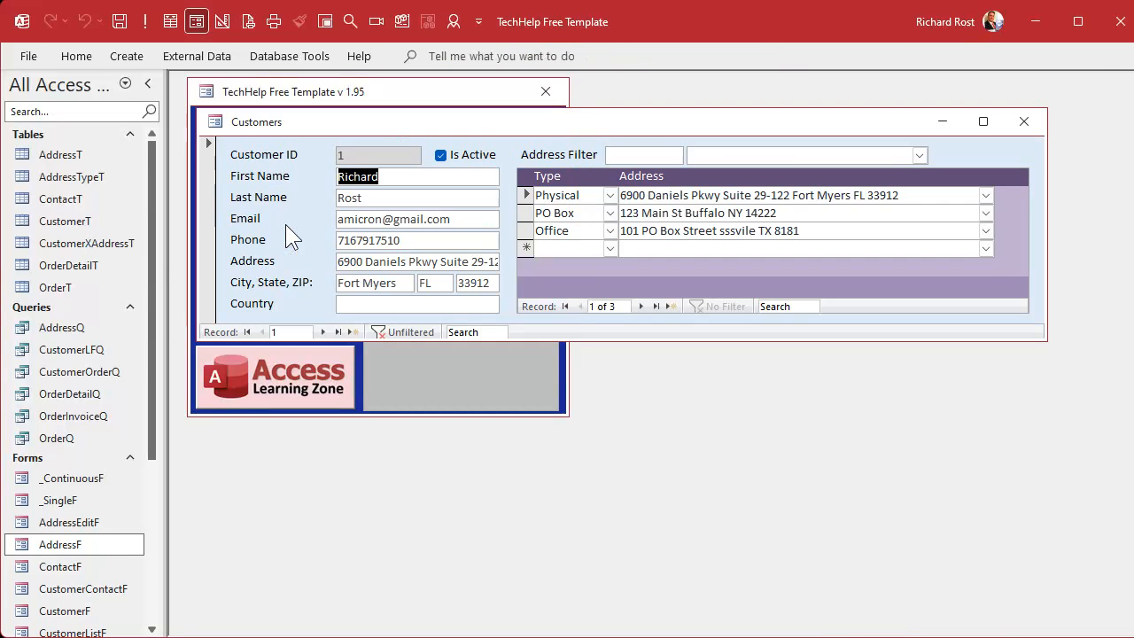
left_click(623, 162)
type("qrqemer")
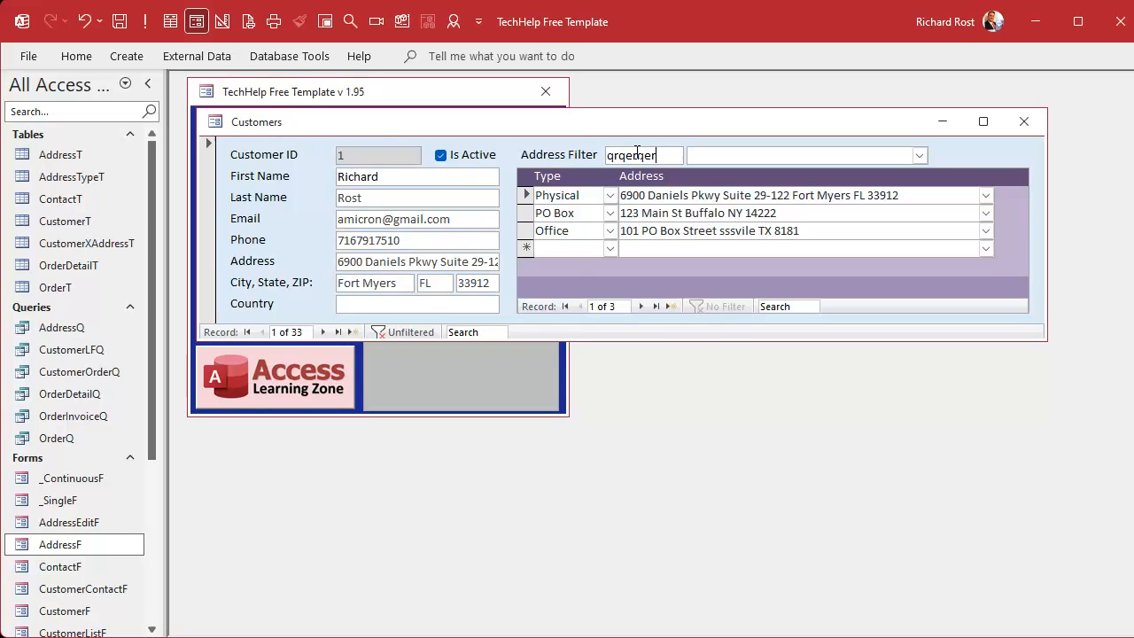
key("BackSpace")
key("BackSpace")
key("BackSpace")
key("BackSpace")
key("BackSpace")
key("BackSpace")
key("BackSpace")
key("BackSpace")
type("main")
key("Tab")
left_click(918, 155)
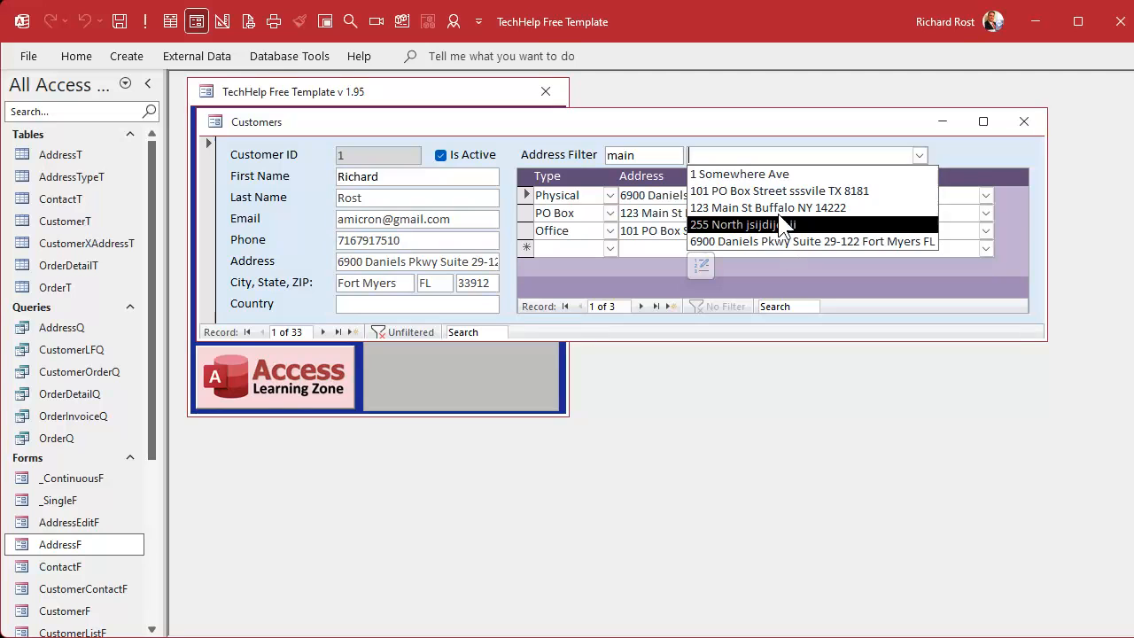
left_click(976, 152)
Step: Return the customer form to Design View and open the unbound address combo box's Row Source in the Zoom window
right_click(875, 124)
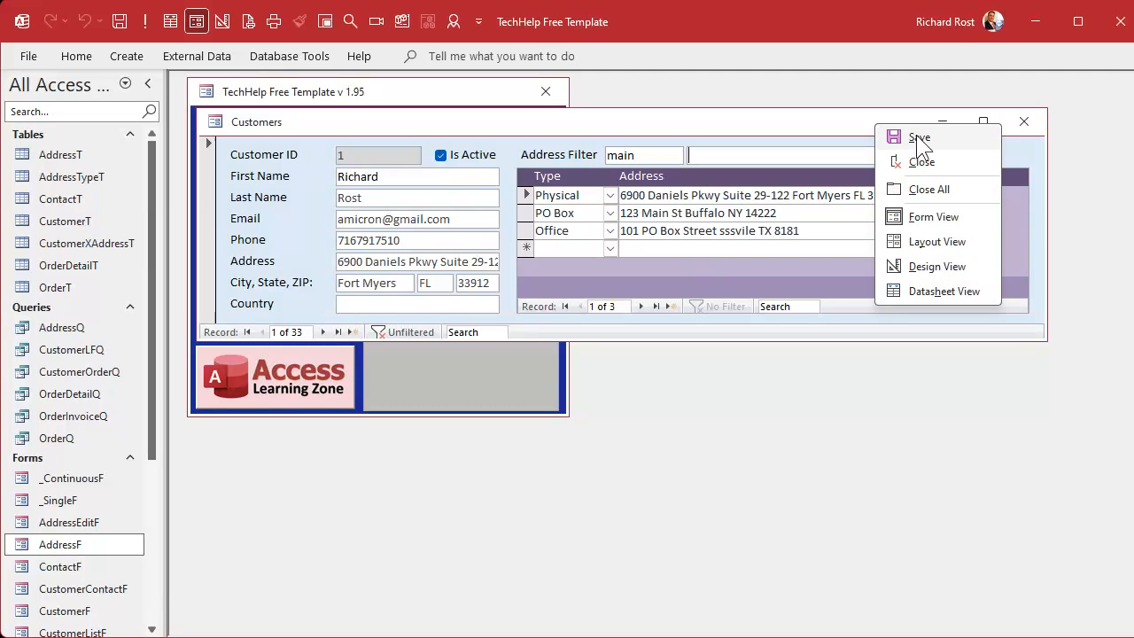
left_click(925, 268)
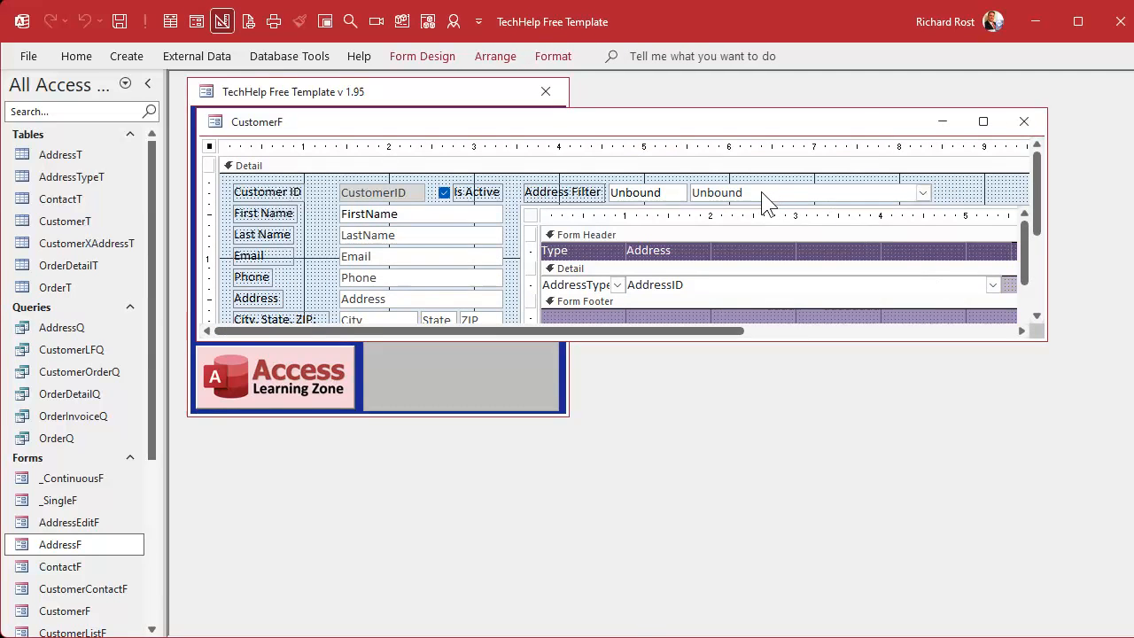
double_click(760, 191)
left_click(890, 172)
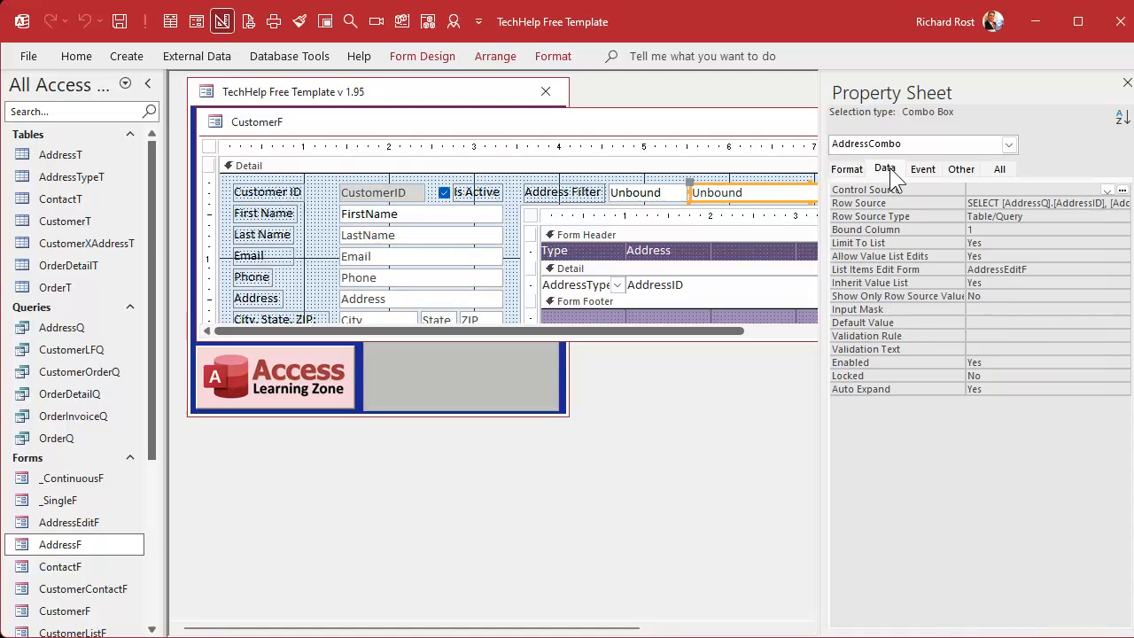
left_click(1007, 204)
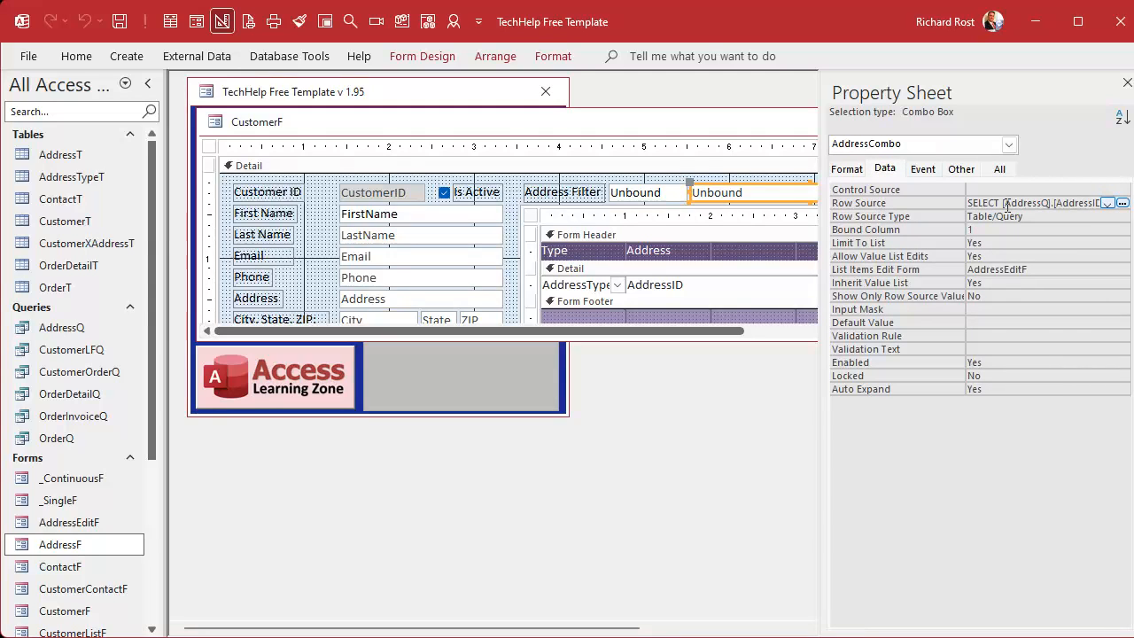
key("shift+F2")
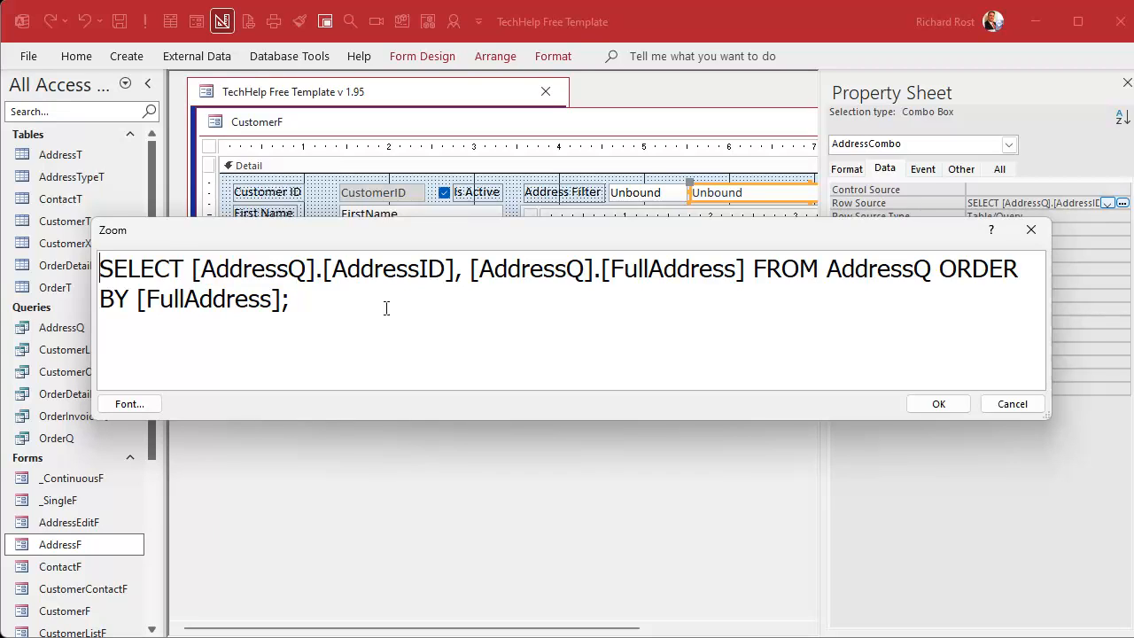
Step: Simplify the row source's select list to AddressID, FullAddress by removing the AddressQ qualifiers and square brackets
double_click(531, 272)
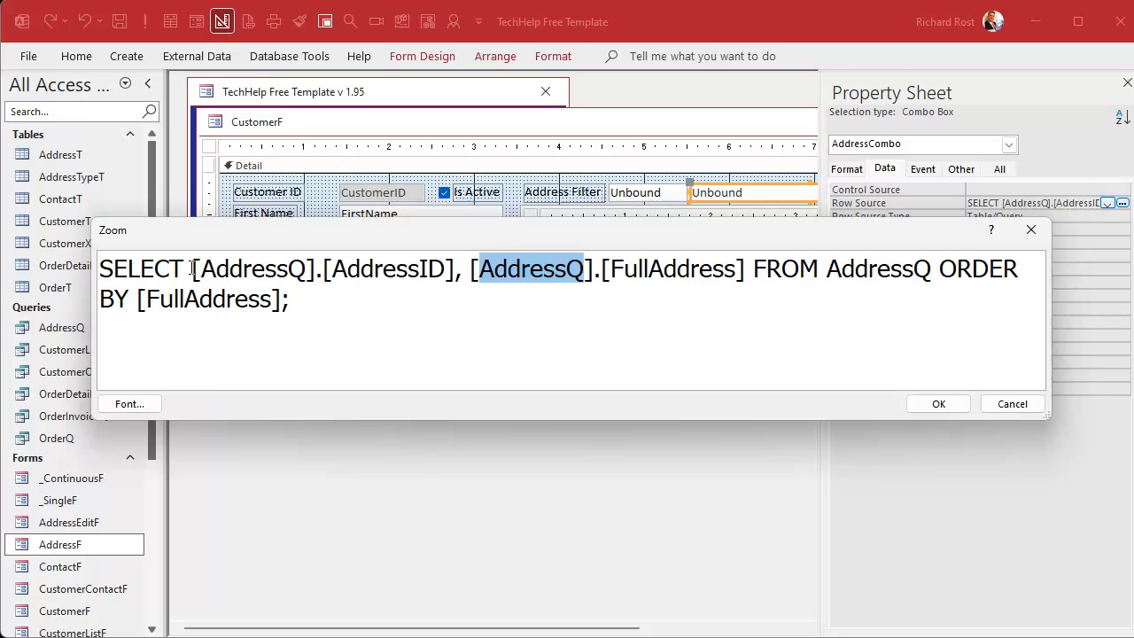
left_click_drag(191, 268, 338, 279)
key("Delete")
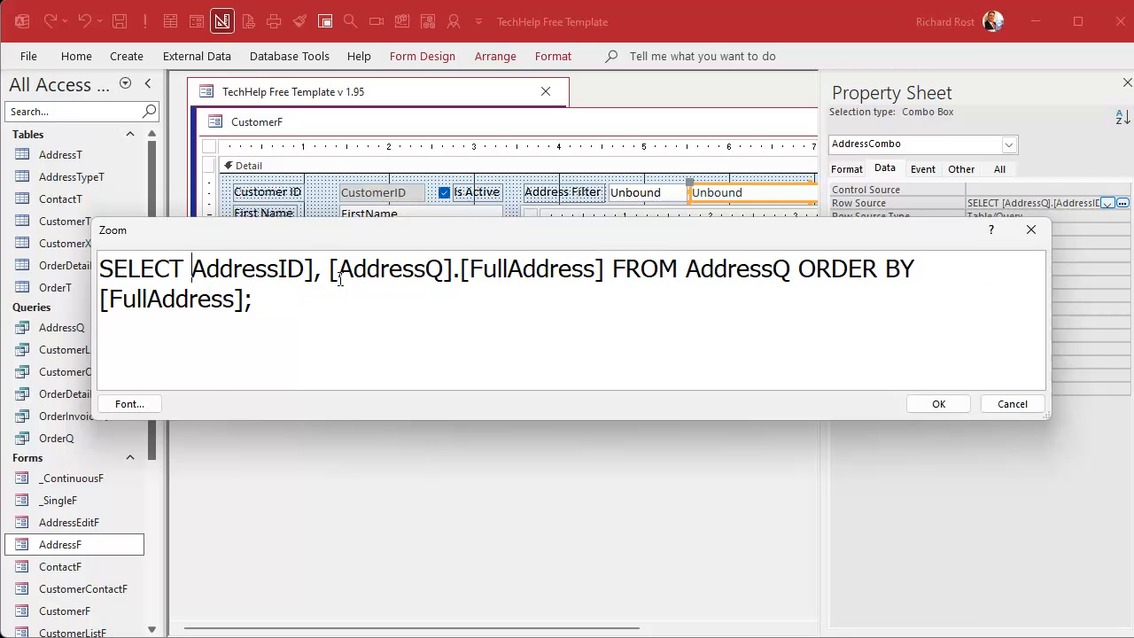
left_click(314, 270)
key("BackSpace")
left_click_drag(319, 270, 460, 272)
key("Delete")
left_click(453, 272)
key("BackSpace")
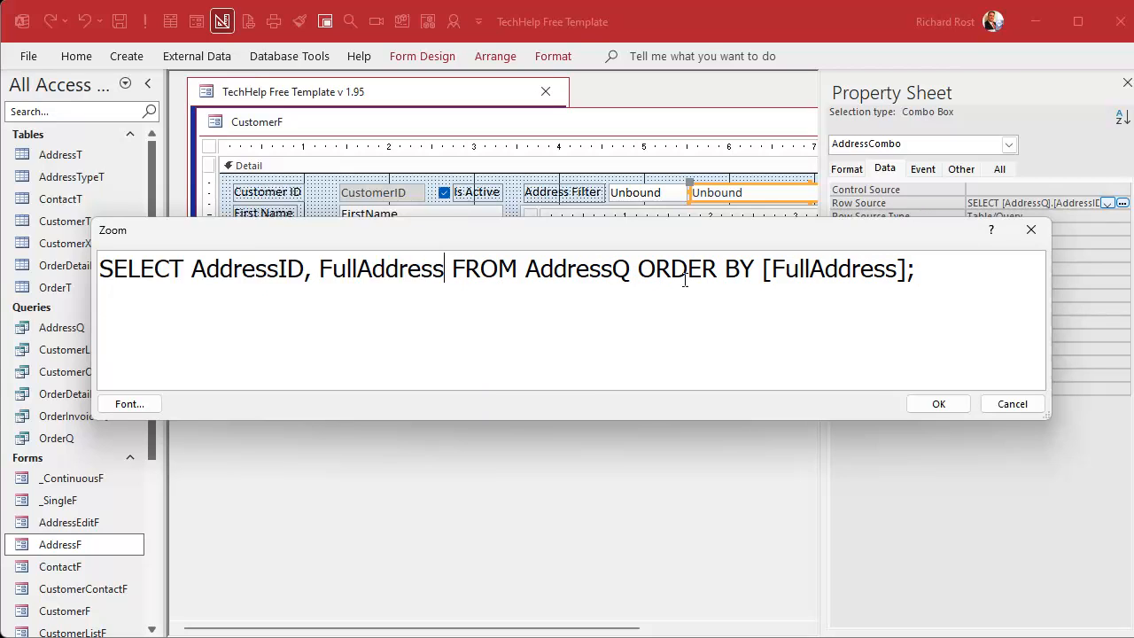
Step: Remove the square brackets around FullAddress in the row source's ORDER BY clause
left_click(767, 270)
key("Delete")
left_click(891, 270)
key("BackSpace")
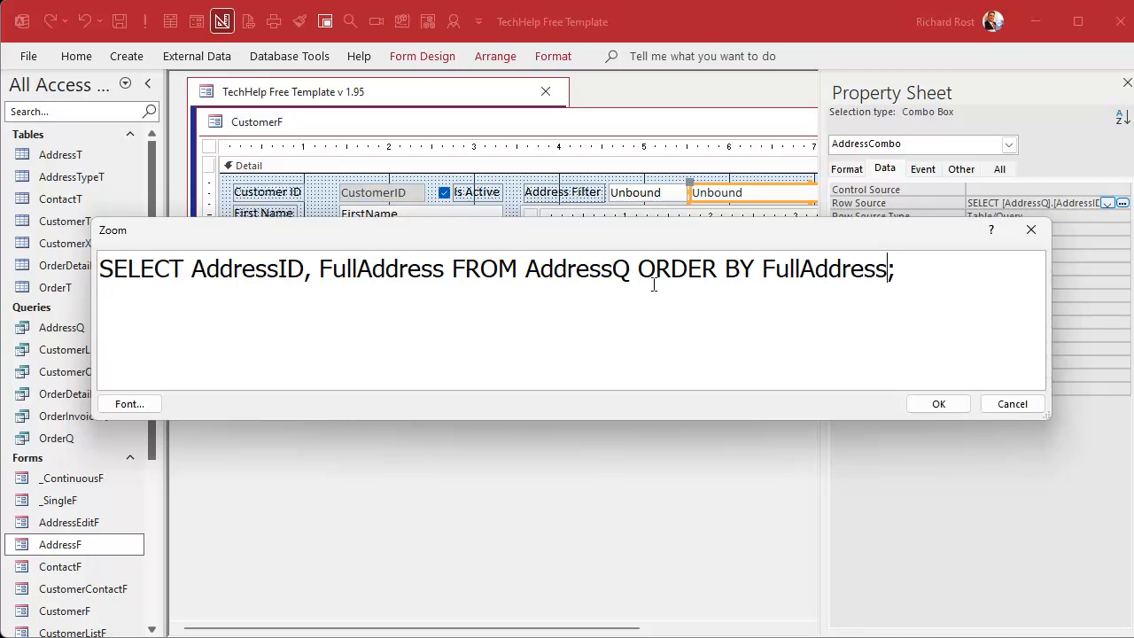
Step: Break the row source SQL into separate lines before FROM and ORDER BY
left_click(452, 268)
key("Return")
left_click(285, 298)
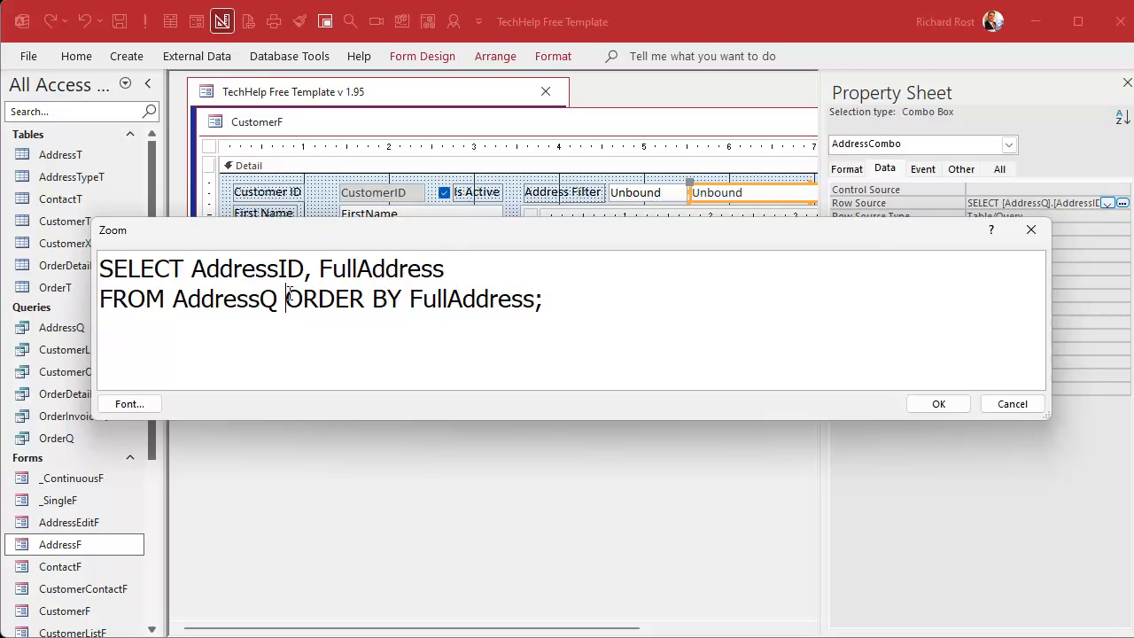
key("Return")
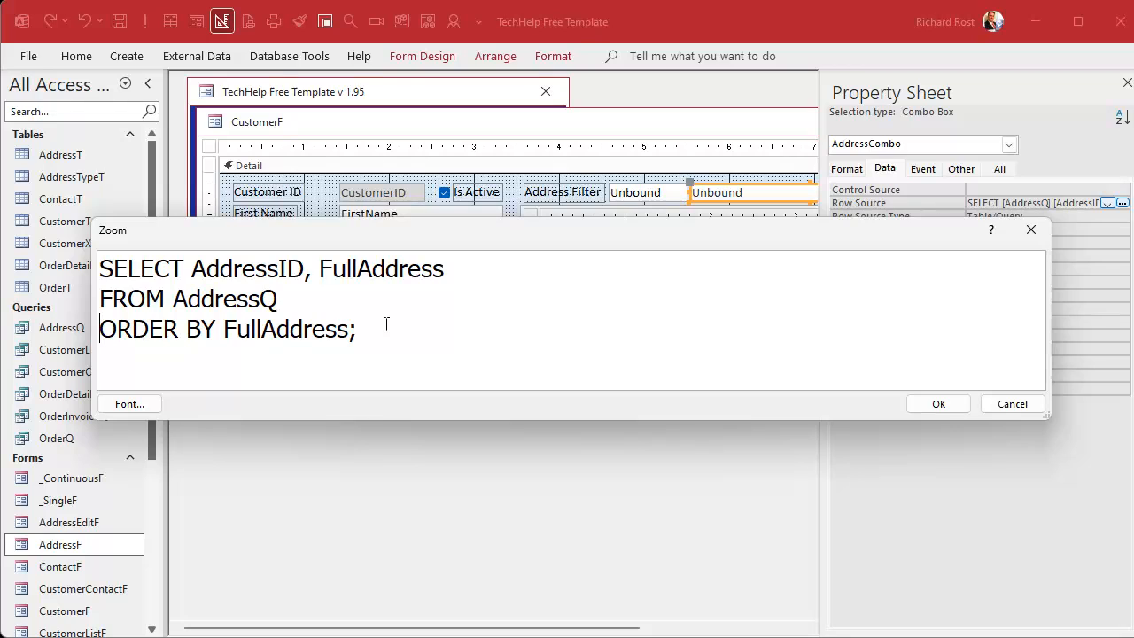
Step: Add the clause WHERE FullAddress LIKE "*" & AddressFilter & "*" above ORDER BY and accept the row source
left_click(361, 310)
key("Return")
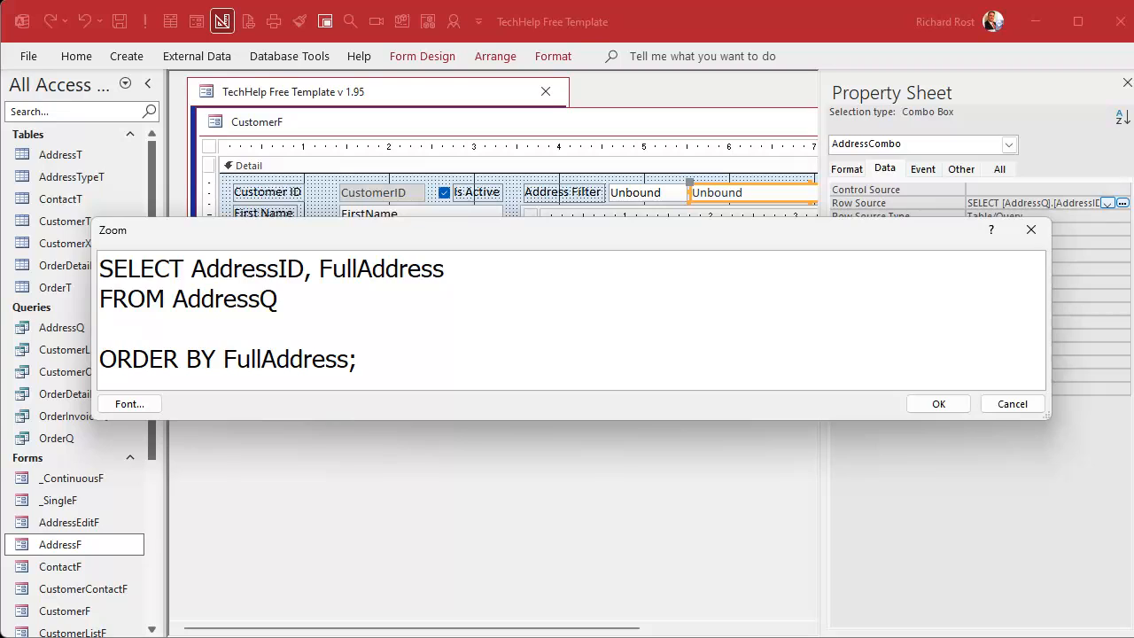
type("WHERE")
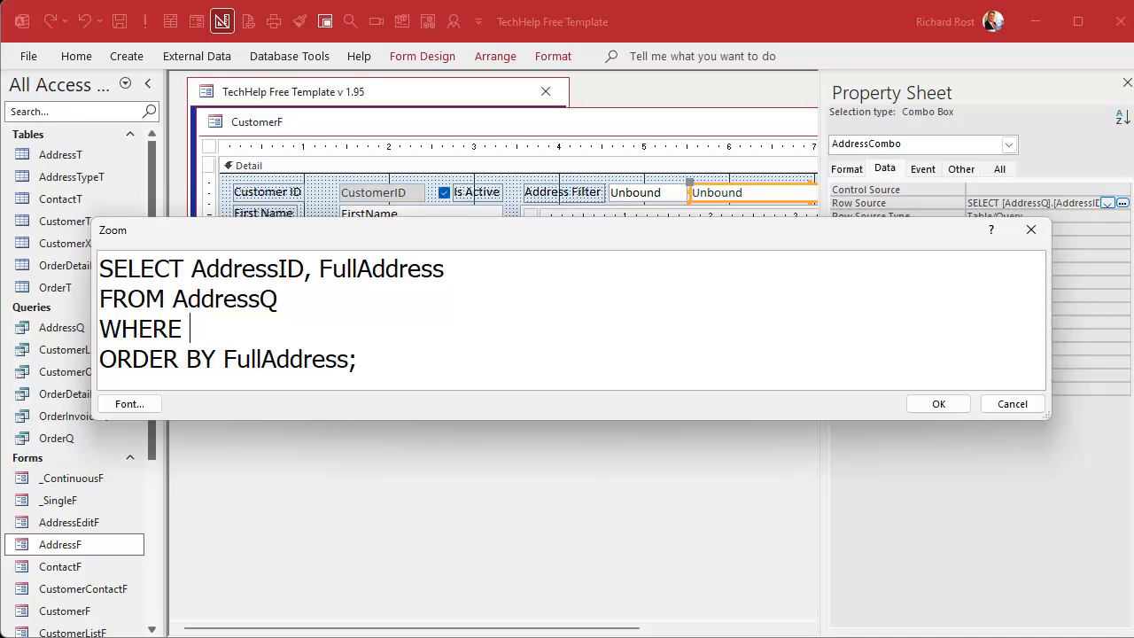
type("FullAddress")
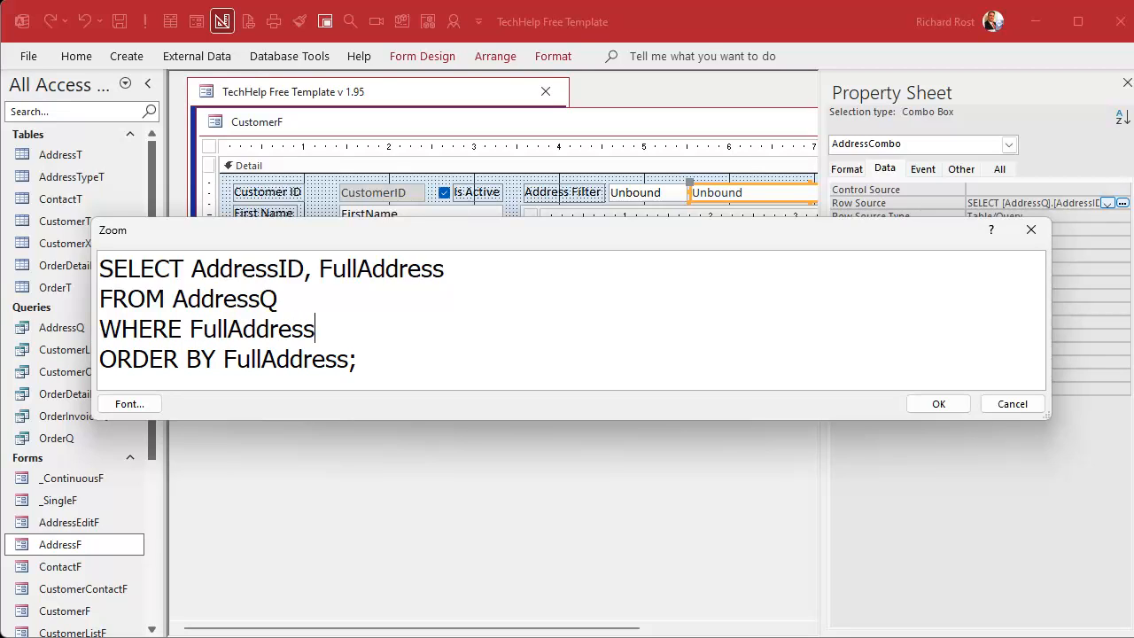
type(" LIKE \"*\"")
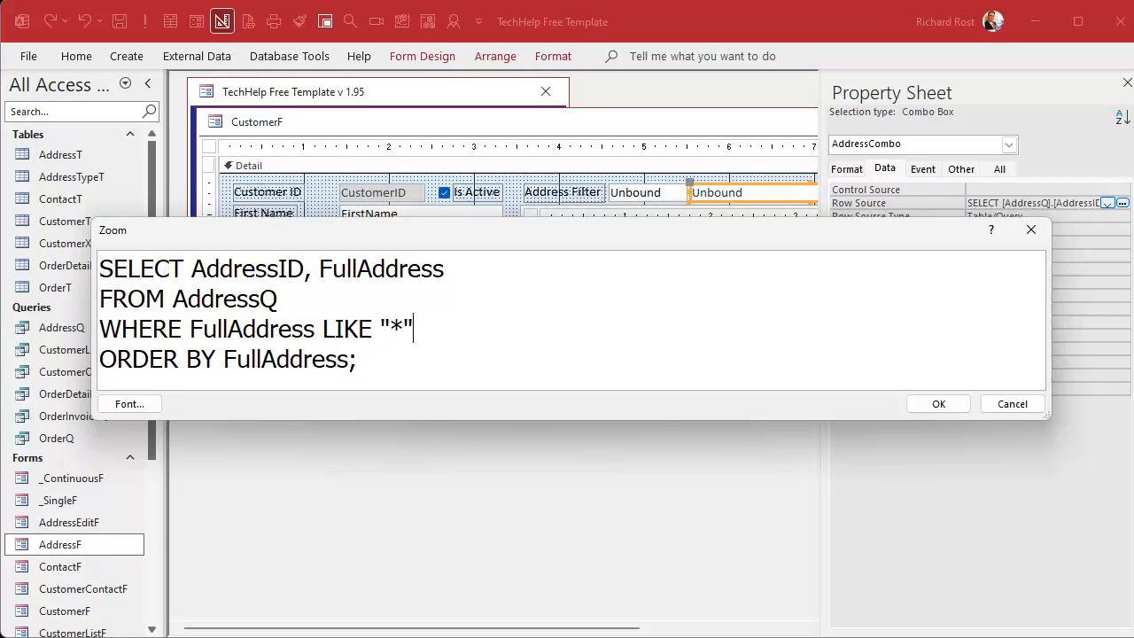
type(" & AddressFilter")
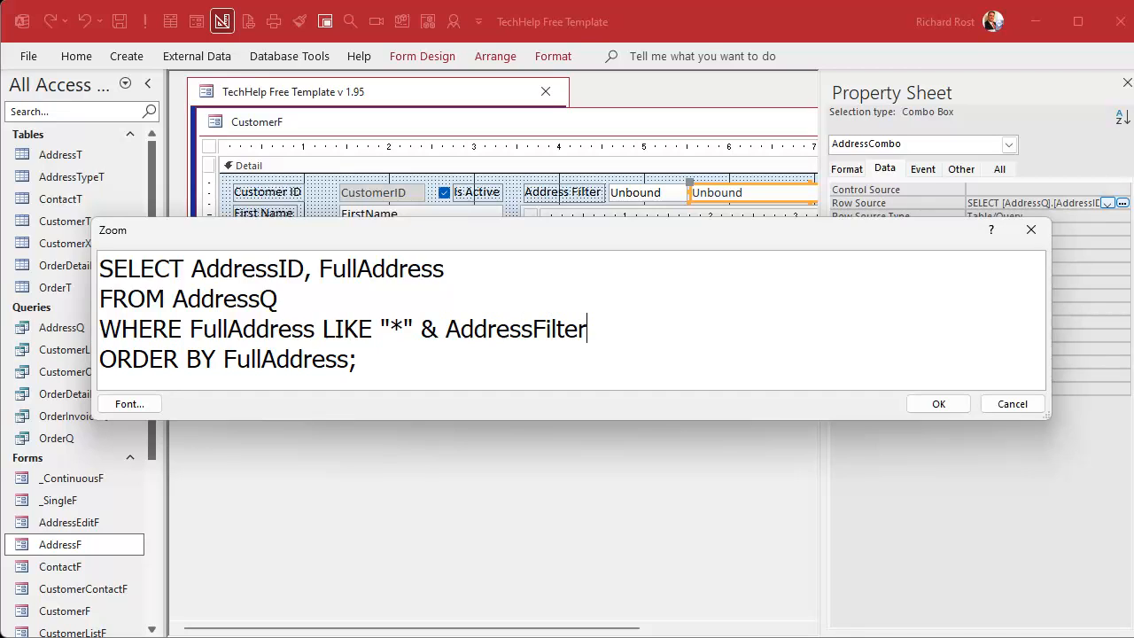
type(" & \"*\"")
left_click(939, 403)
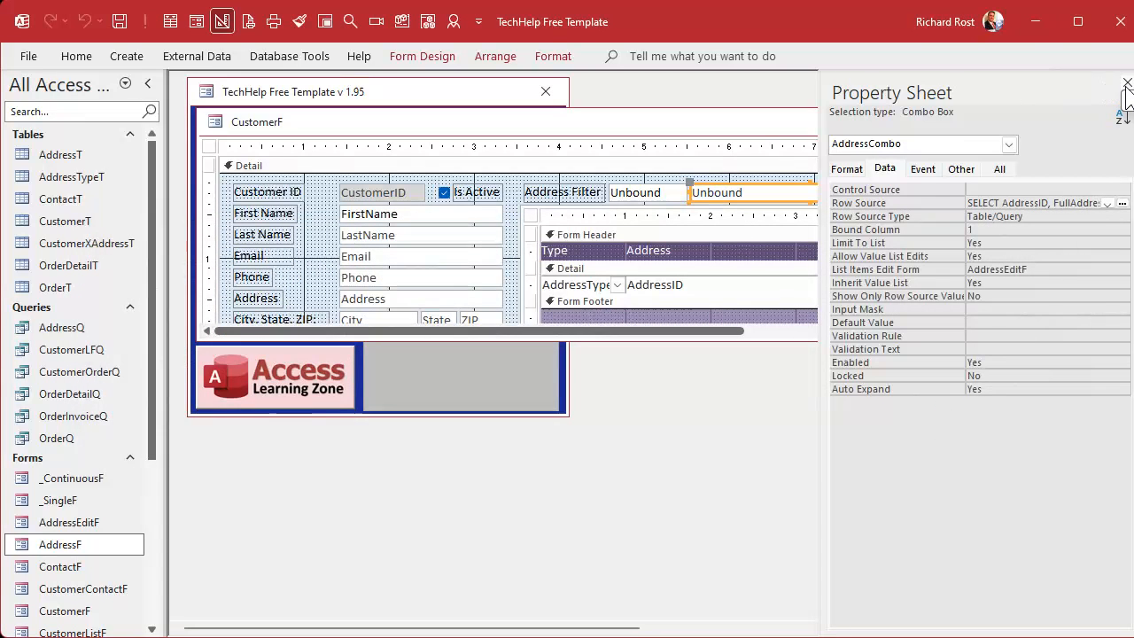
Step: Close the customer form with its design changes saved and reopen it from the main menu
left_click(1127, 82)
left_click(1026, 120)
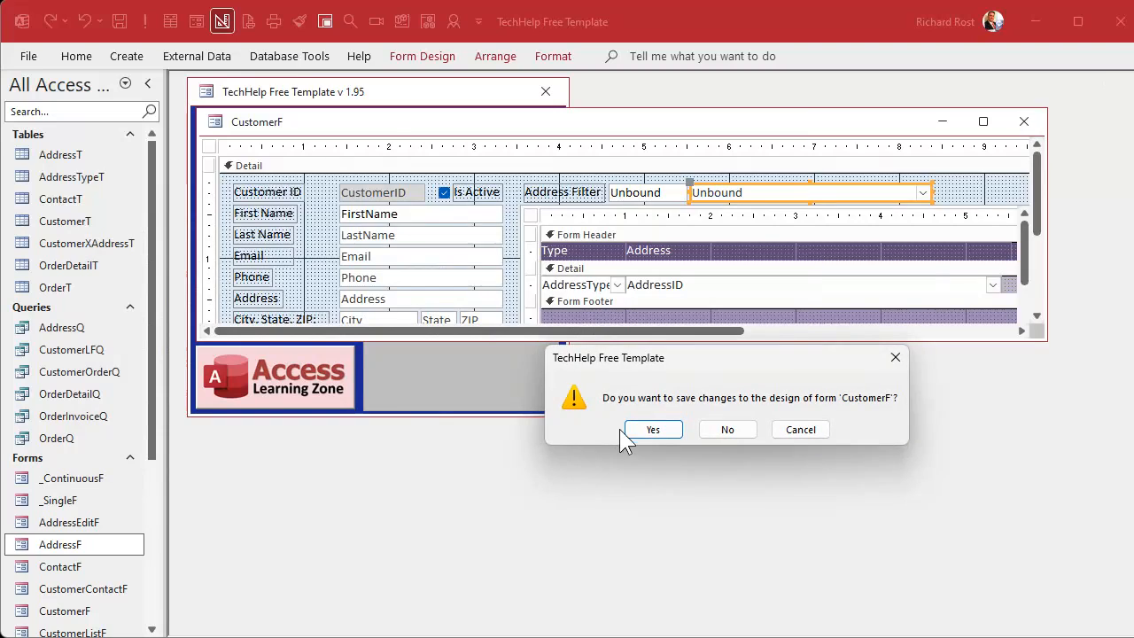
left_click(652, 427)
left_click(278, 223)
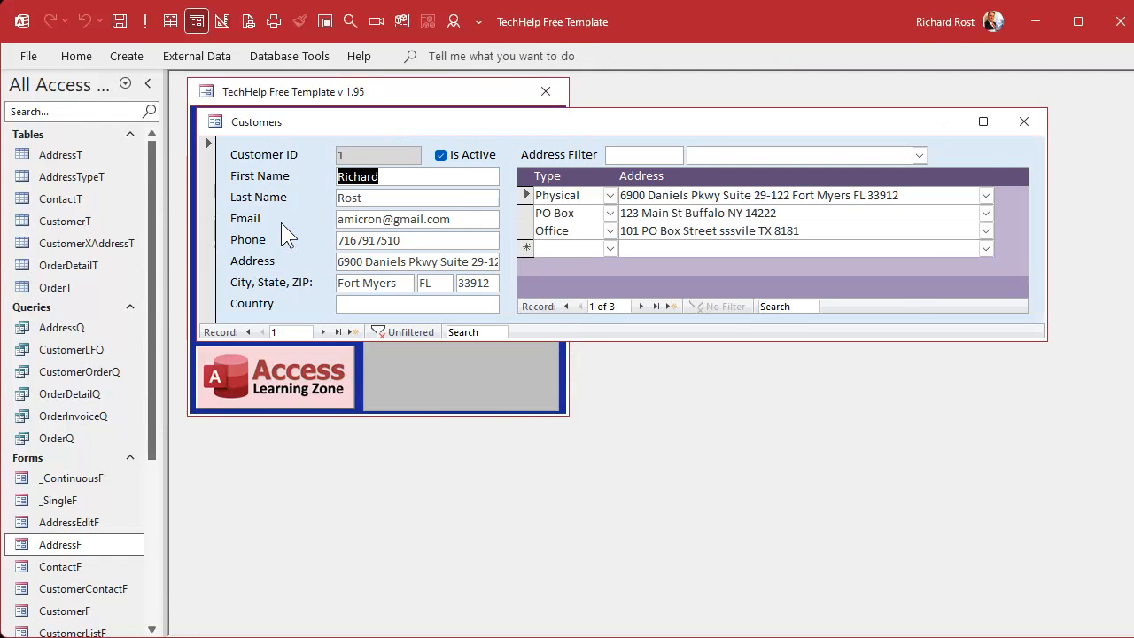
Step: Check the address combo box choices with the Address Filter empty and with main entered in it
left_click(917, 155)
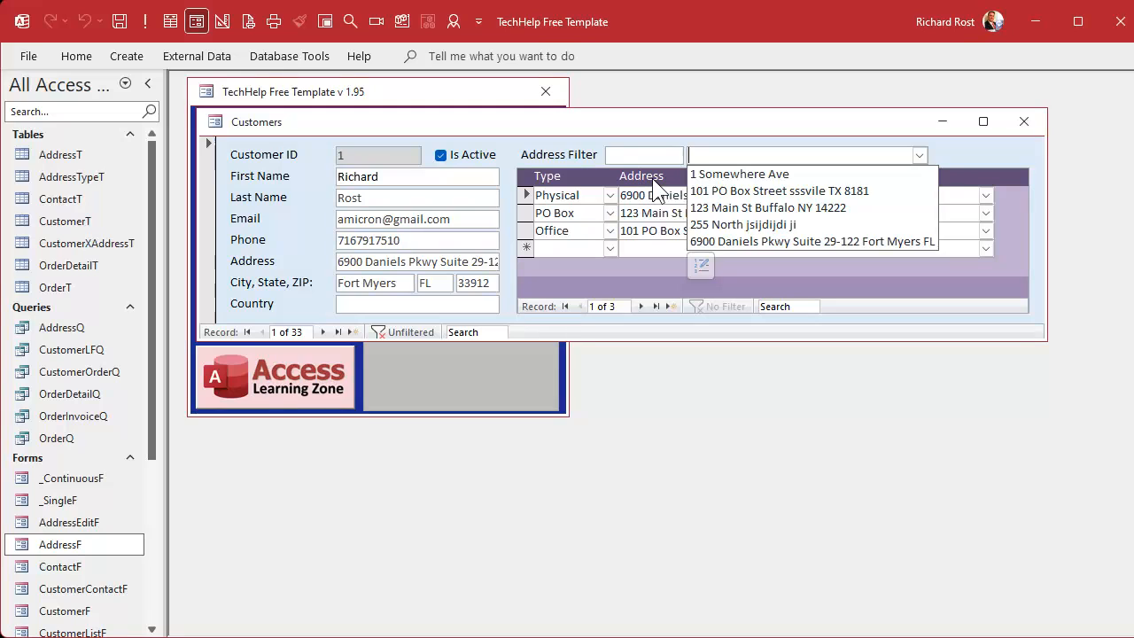
left_click(647, 155)
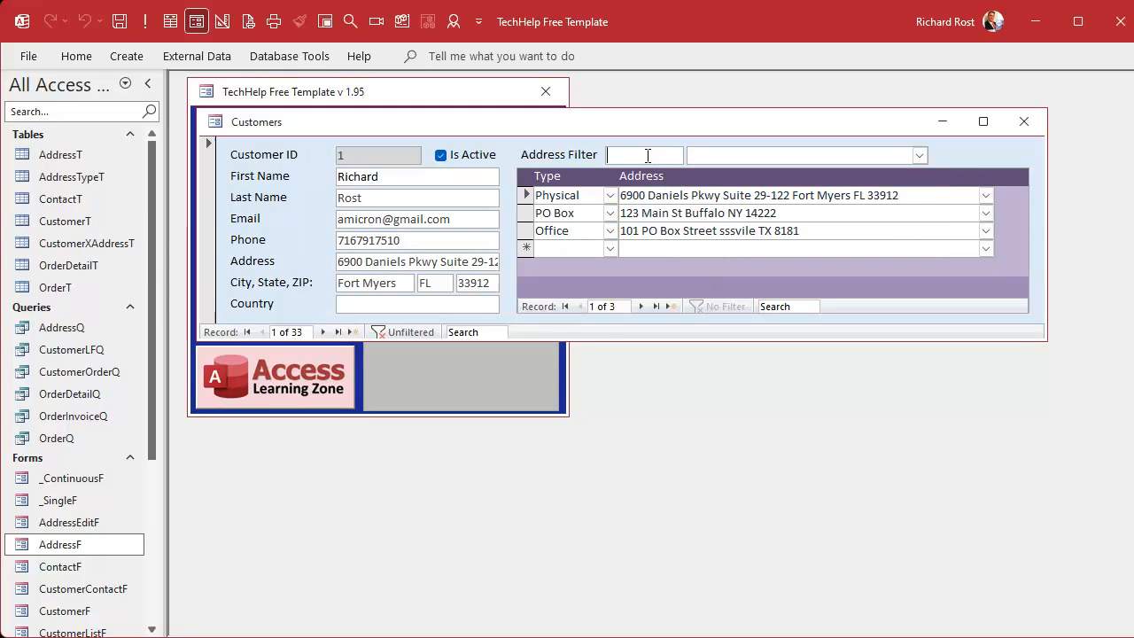
type("main")
left_click(919, 156)
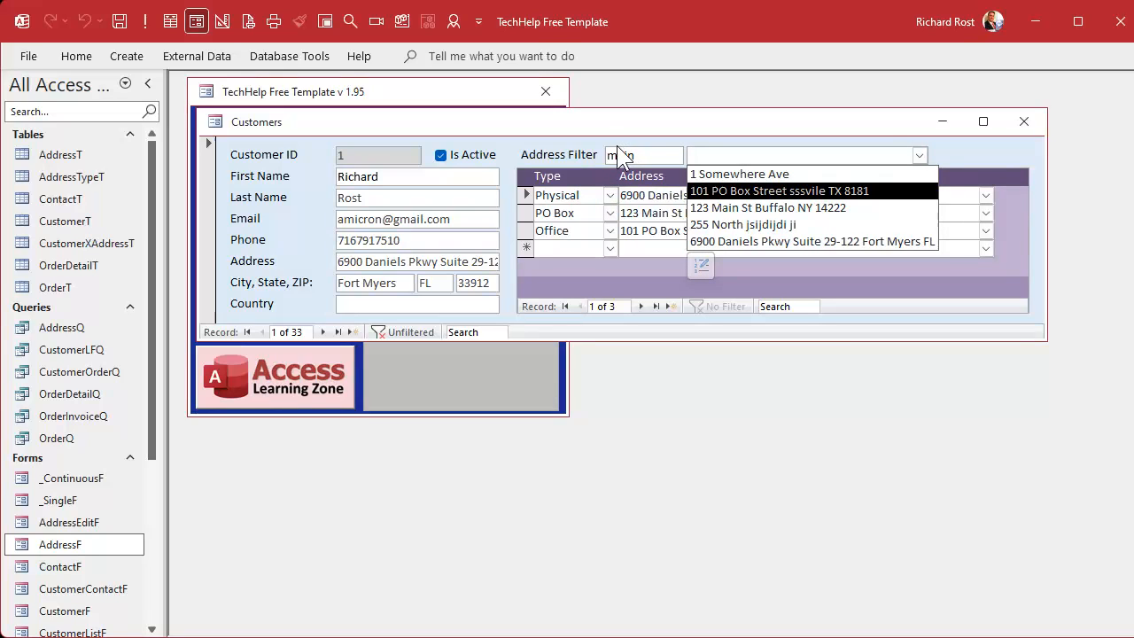
type("in")
left_click(638, 156)
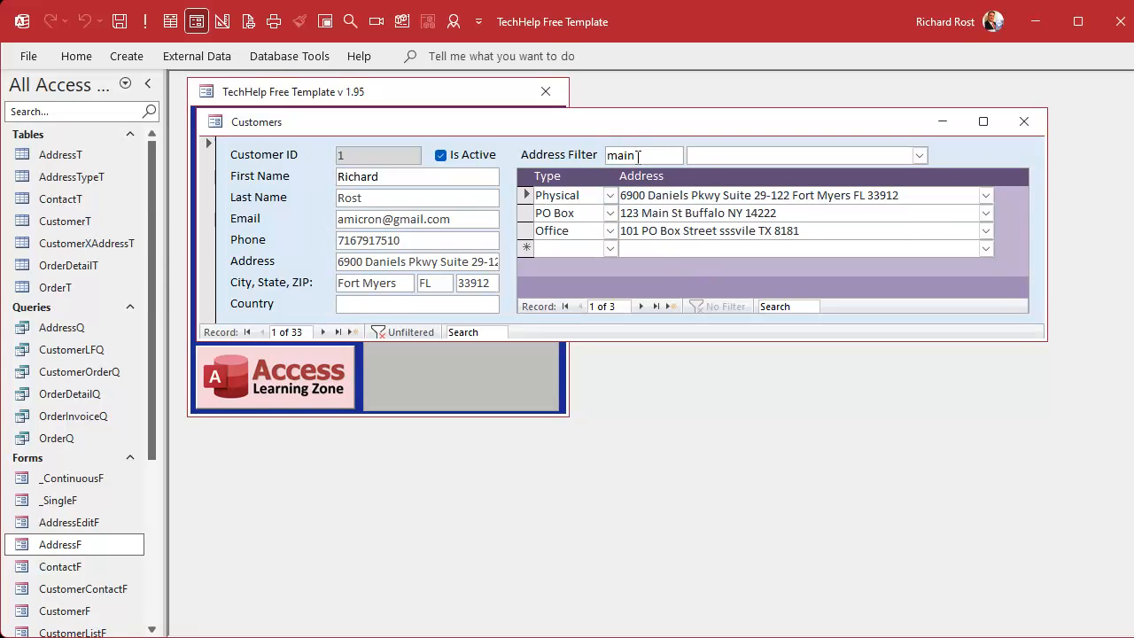
left_click(782, 156)
Step: Return the customer form to Design View and create an After Update event procedure for the Address Filter text box
right_click(802, 125)
left_click(870, 265)
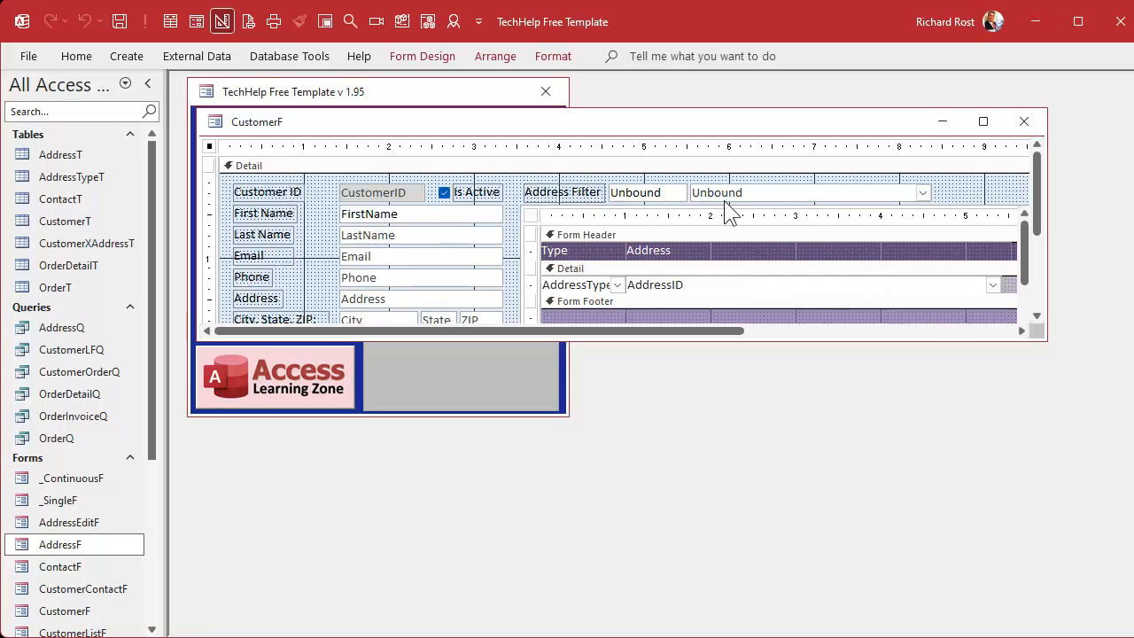
double_click(642, 193)
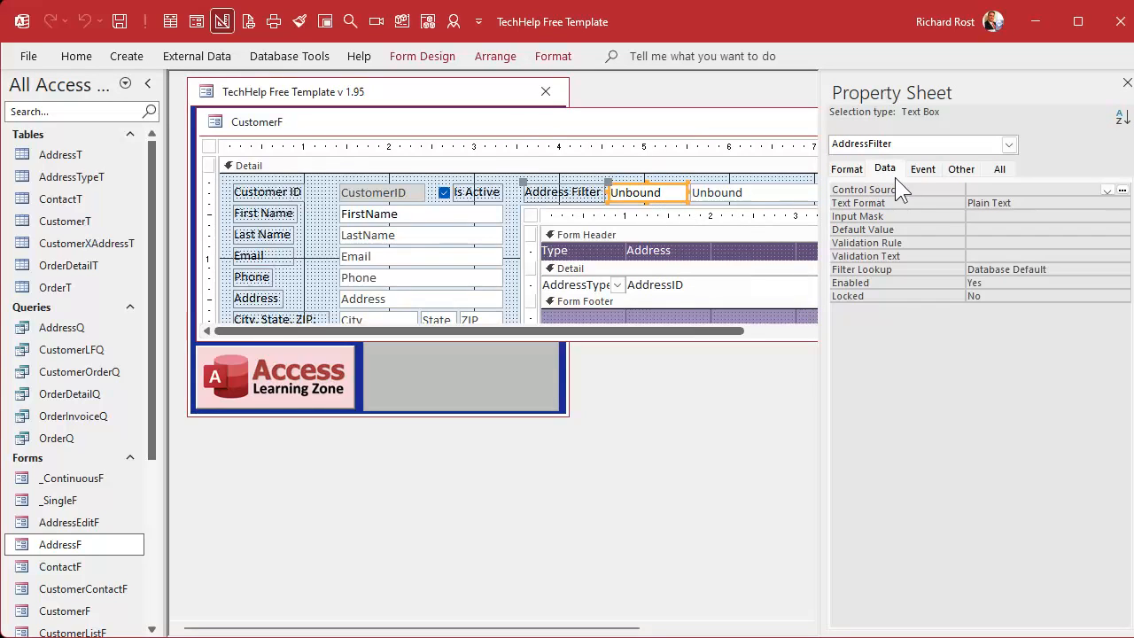
left_click(925, 169)
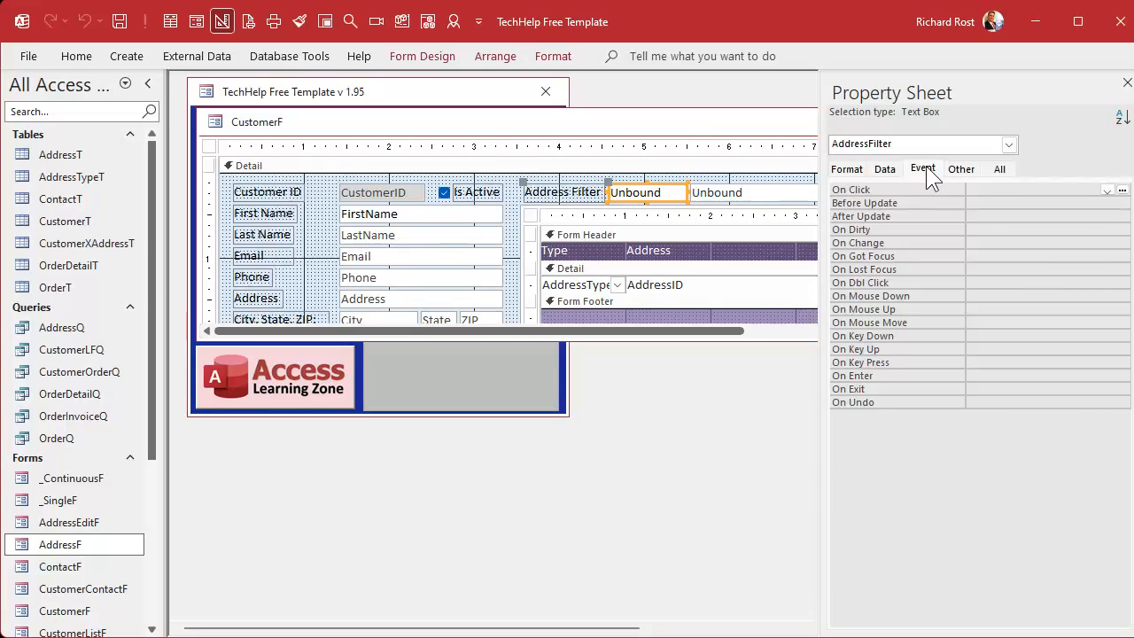
left_click(1004, 216)
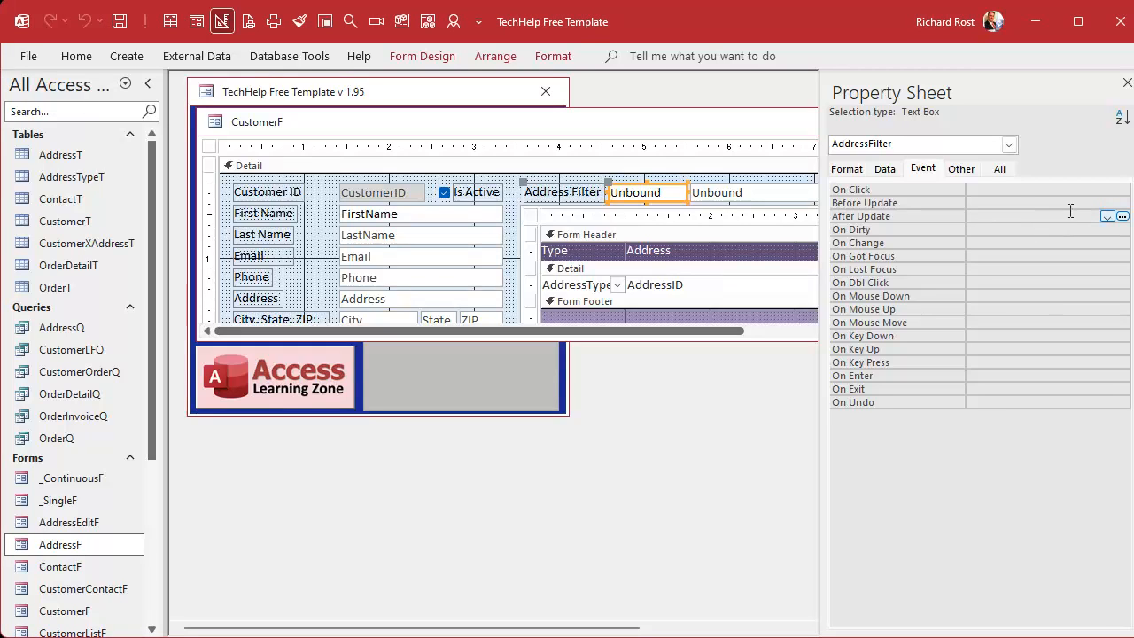
left_click(1117, 215)
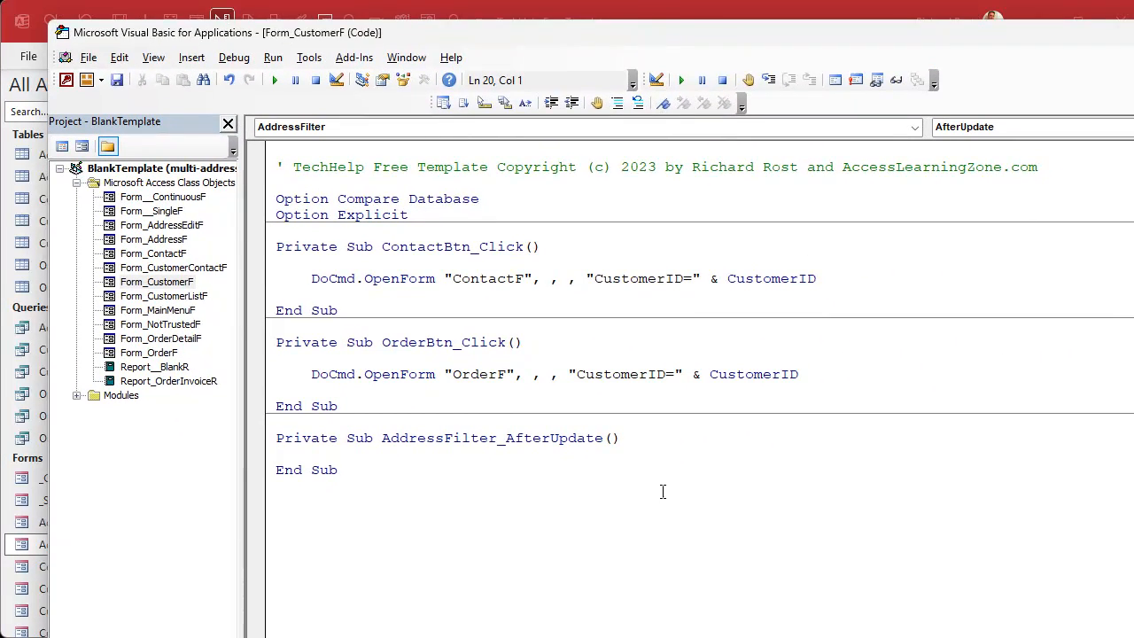
Step: Add the statement AddressCombo.Requery to the AddressFilter_AfterUpdate procedure
key("Return")
key("Return")
key("Up")
key("Tab")
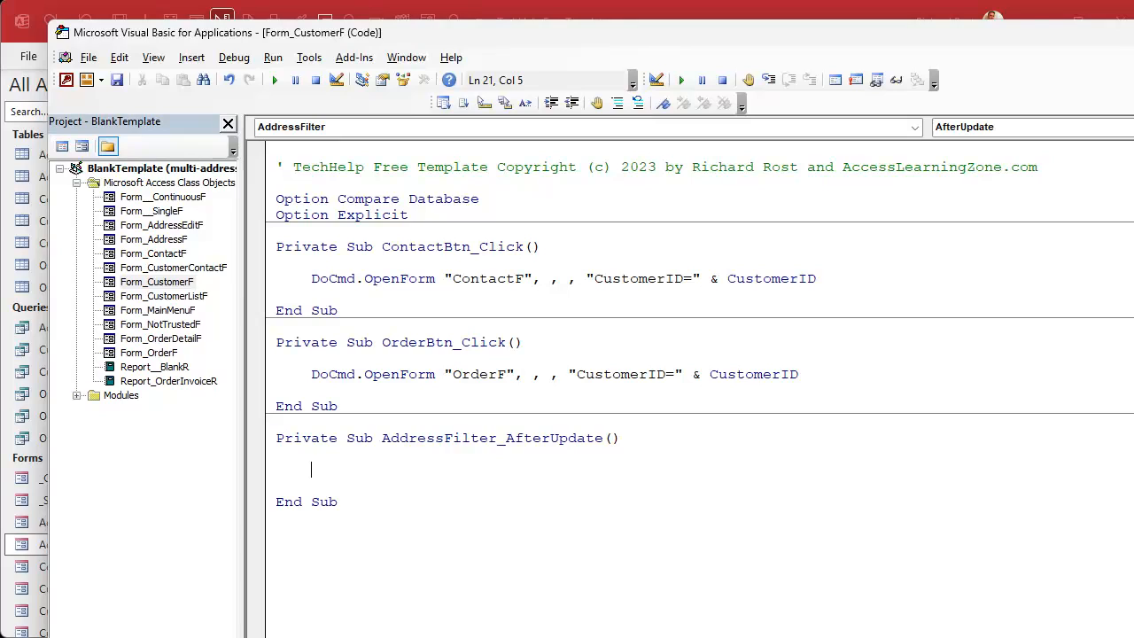
type("addresscombo")
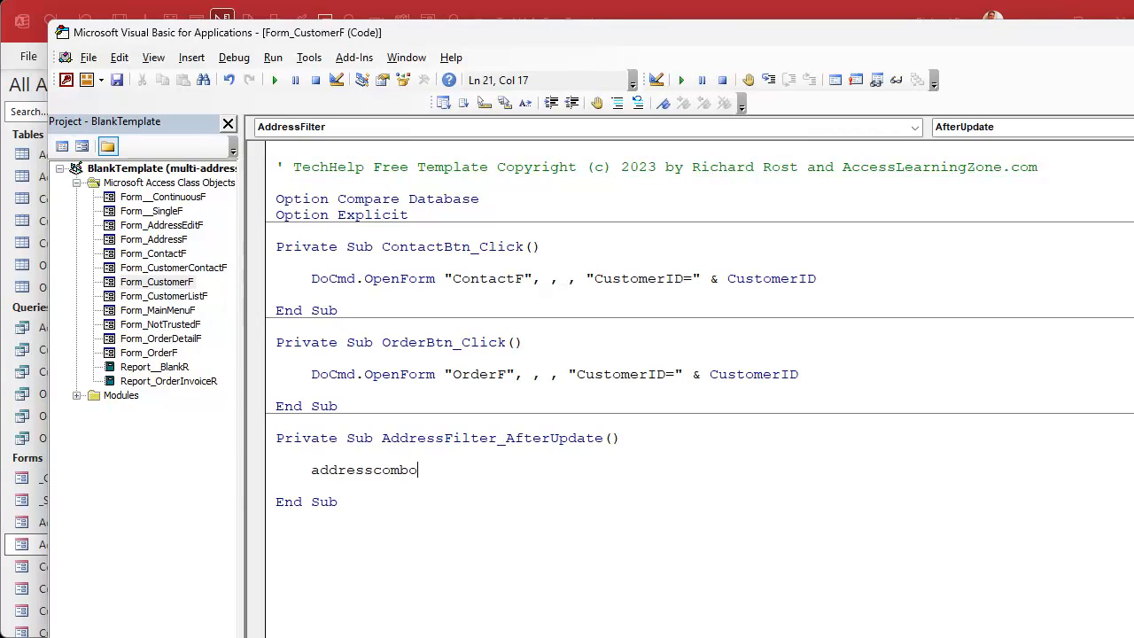
type(".req")
key("Tab")
left_click(662, 489)
Step: Switch back to Access, close the customer form's design, and reopen the form from the main menu
left_click(820, 16)
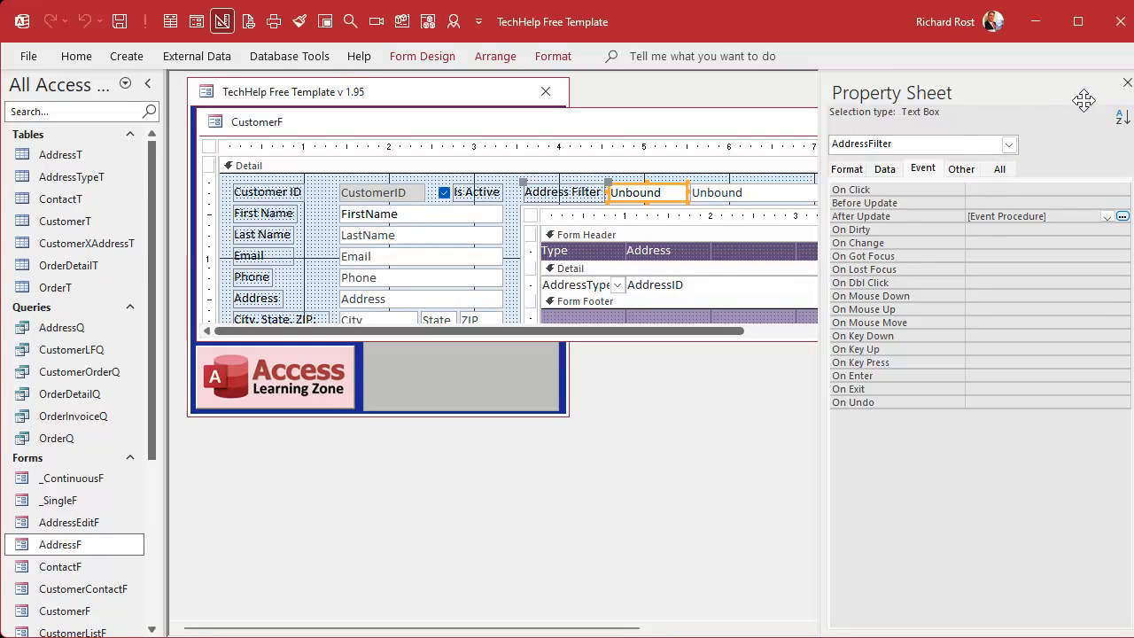
left_click(1127, 82)
left_click(1021, 126)
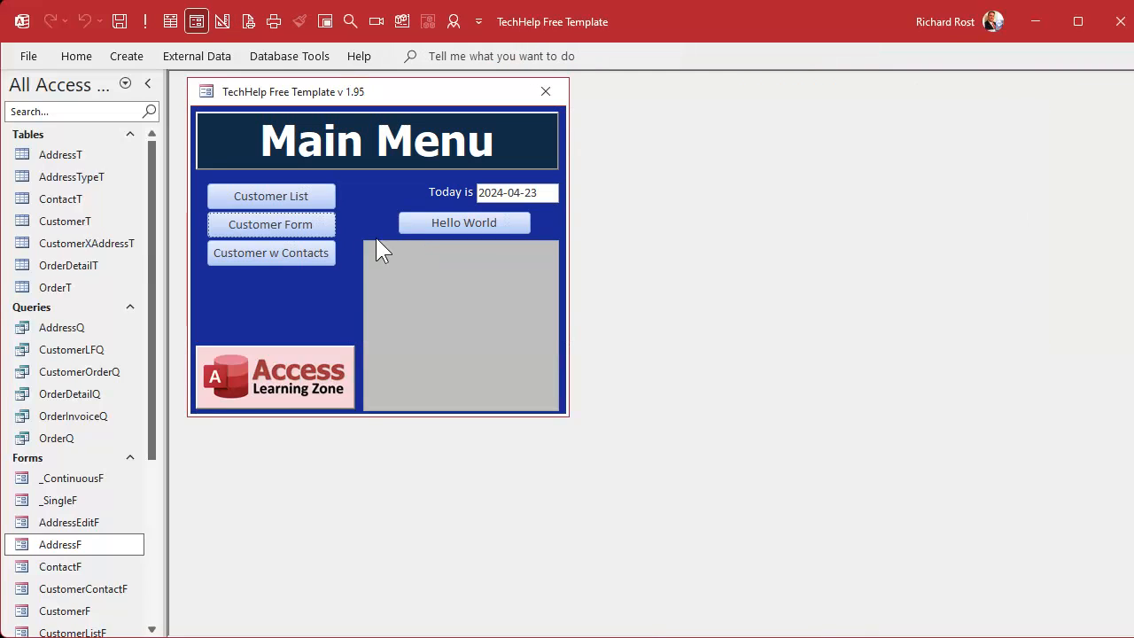
left_click(293, 220)
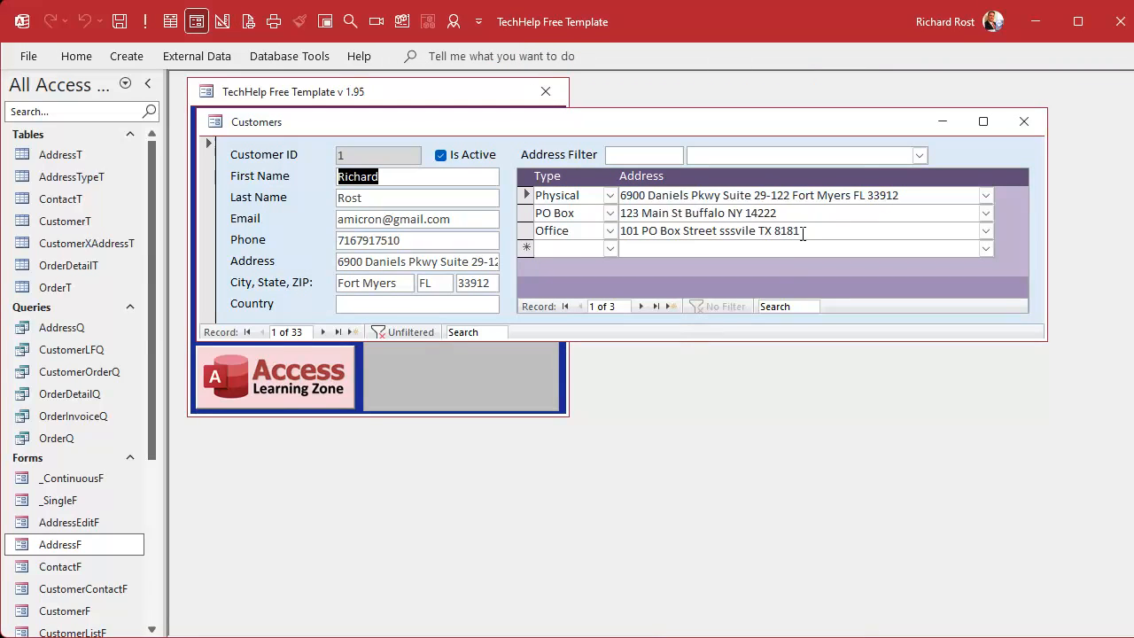
Step: Enter main in the Address Filter box and check the choices in the address combo box
left_click(918, 155)
left_click(920, 155)
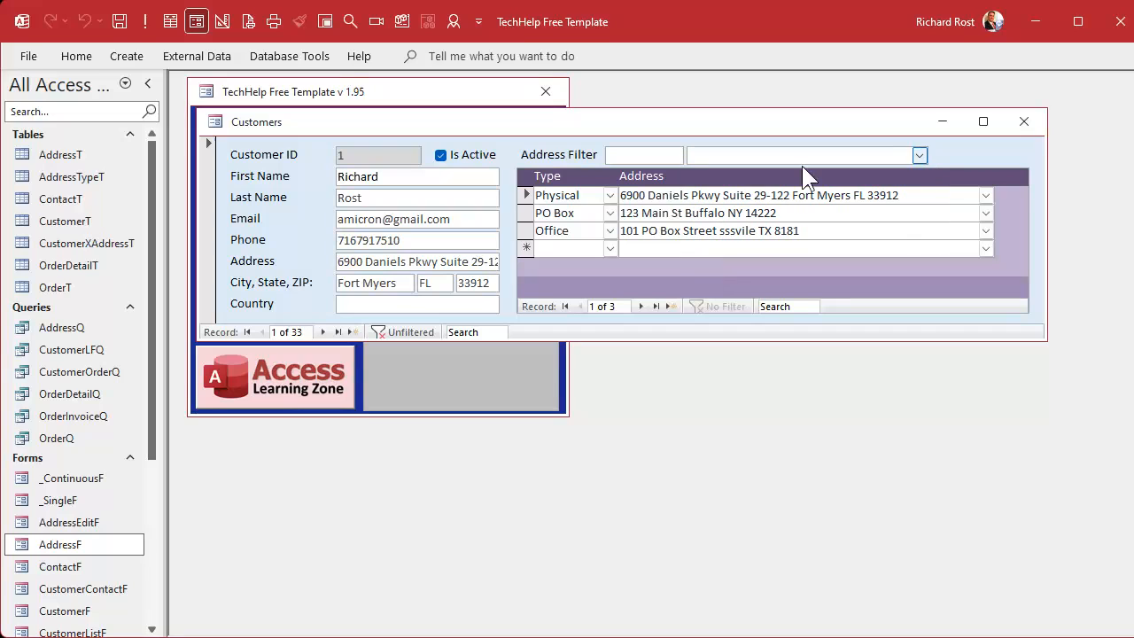
left_click(655, 155)
type("main")
left_click(920, 156)
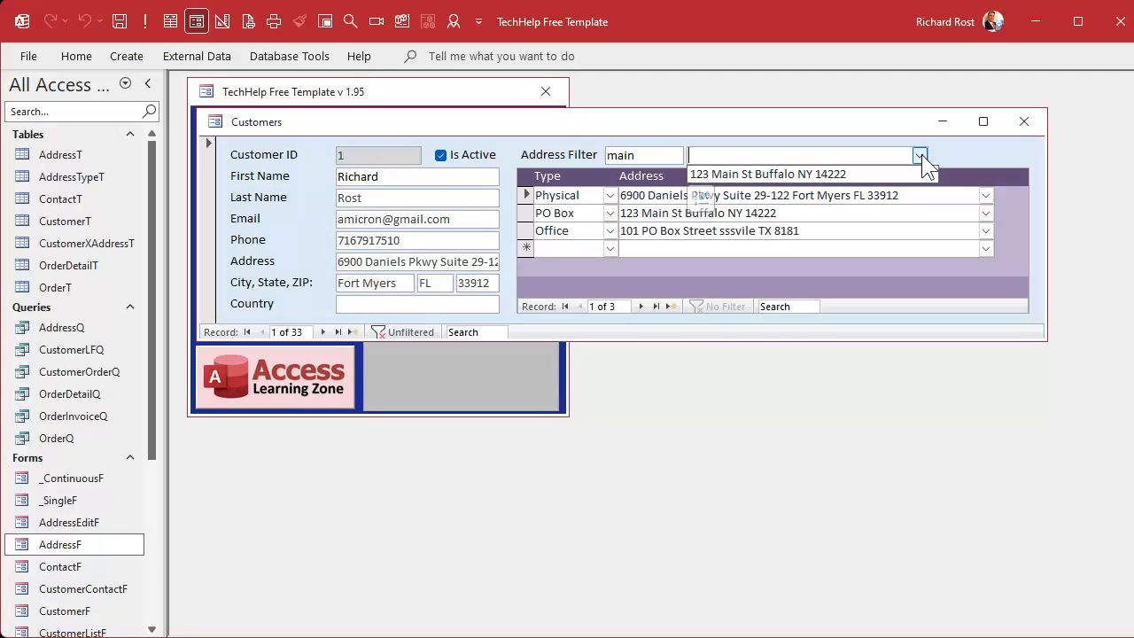
left_click(922, 155)
Step: Replace the Address Filter text with 1422 and check the address combo box choices
left_click_drag(646, 157, 589, 164)
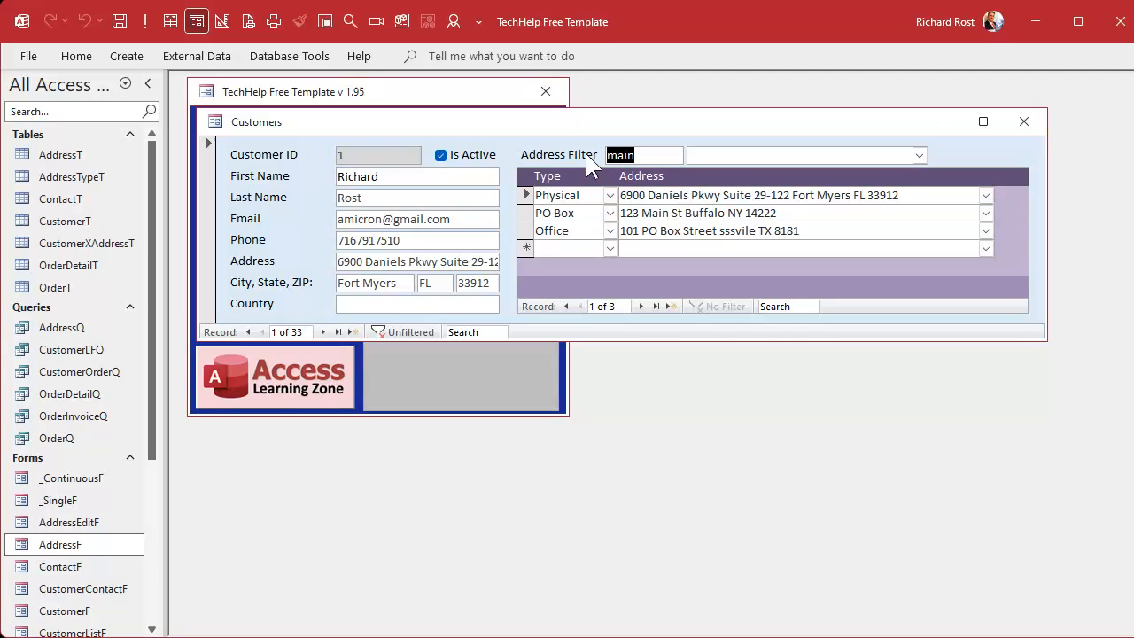
key("Delete")
type("1422")
key("Tab")
left_click(922, 154)
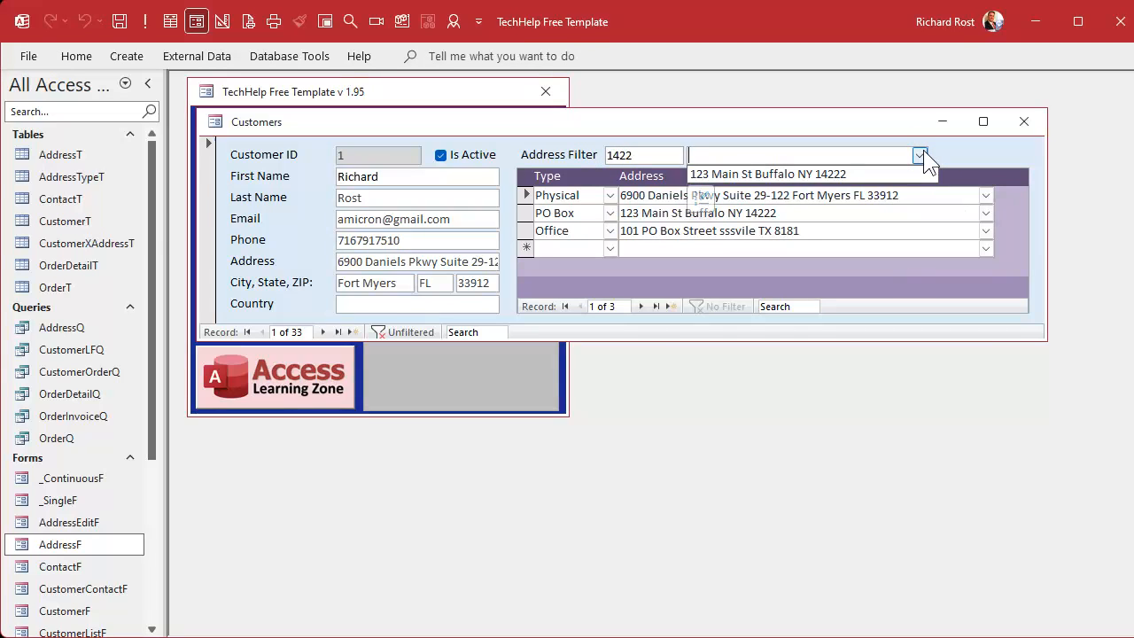
Step: Check the address combo box choices with FL as the Address Filter, and clear the filter text
left_click_drag(679, 161, 539, 158)
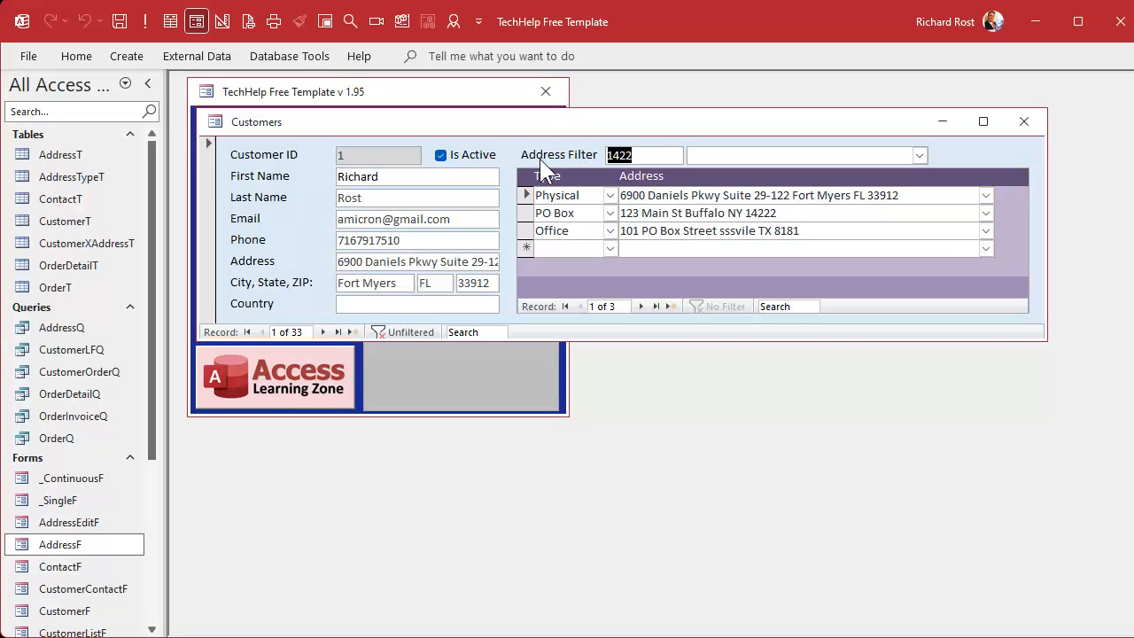
type("FL")
left_click(920, 157)
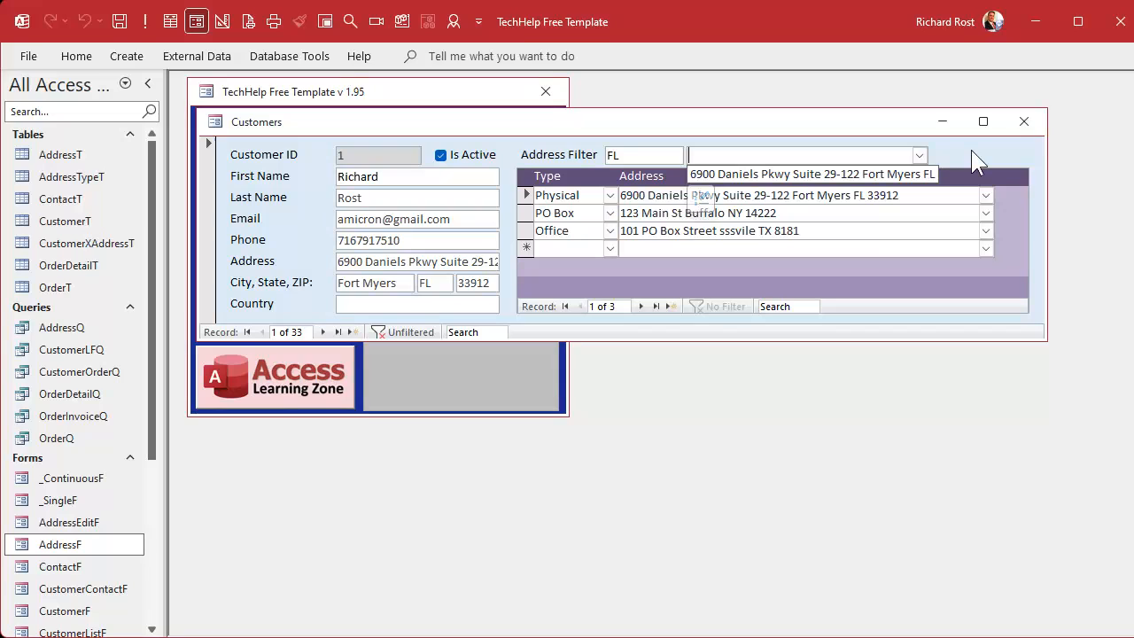
left_click(919, 155)
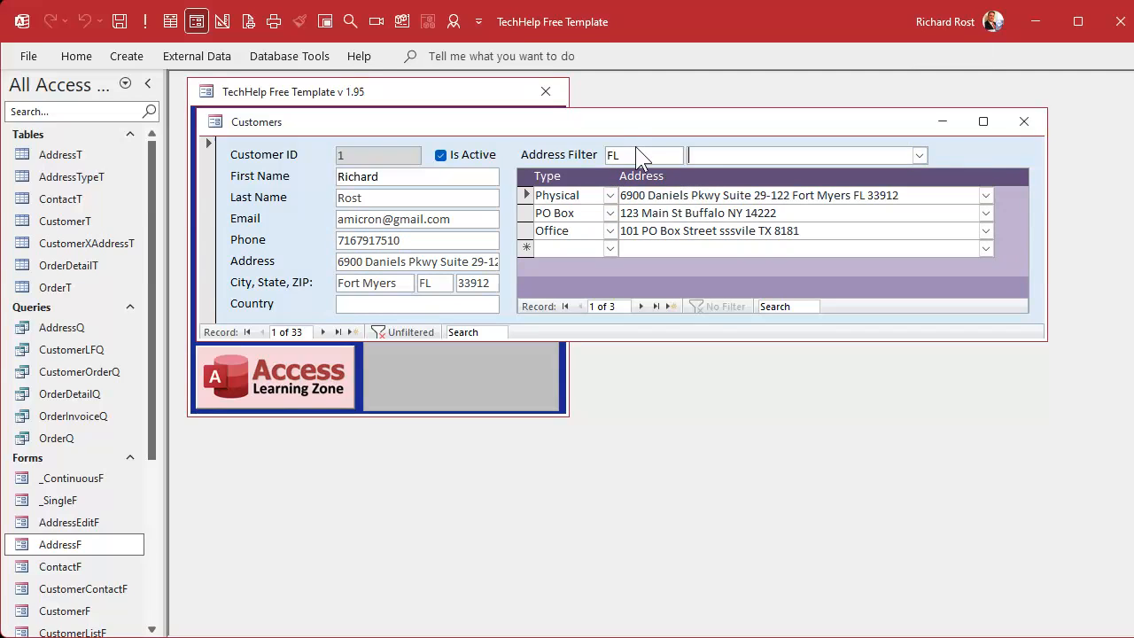
double_click(640, 156)
key("Delete")
Step: Switch to the VBA editor and add AddressCombo.SetFocus above the Requery line in the AddressFilter AfterUpdate procedure
key("alt+F11")
left_click(509, 470)
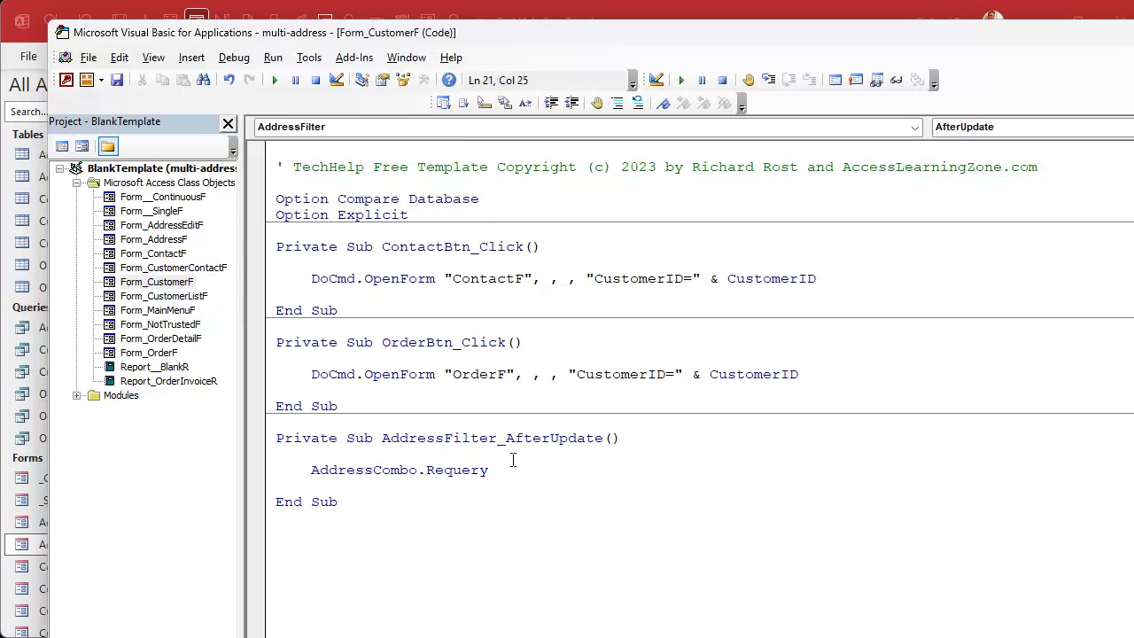
left_click(512, 458)
key("Return")
key("Tab")
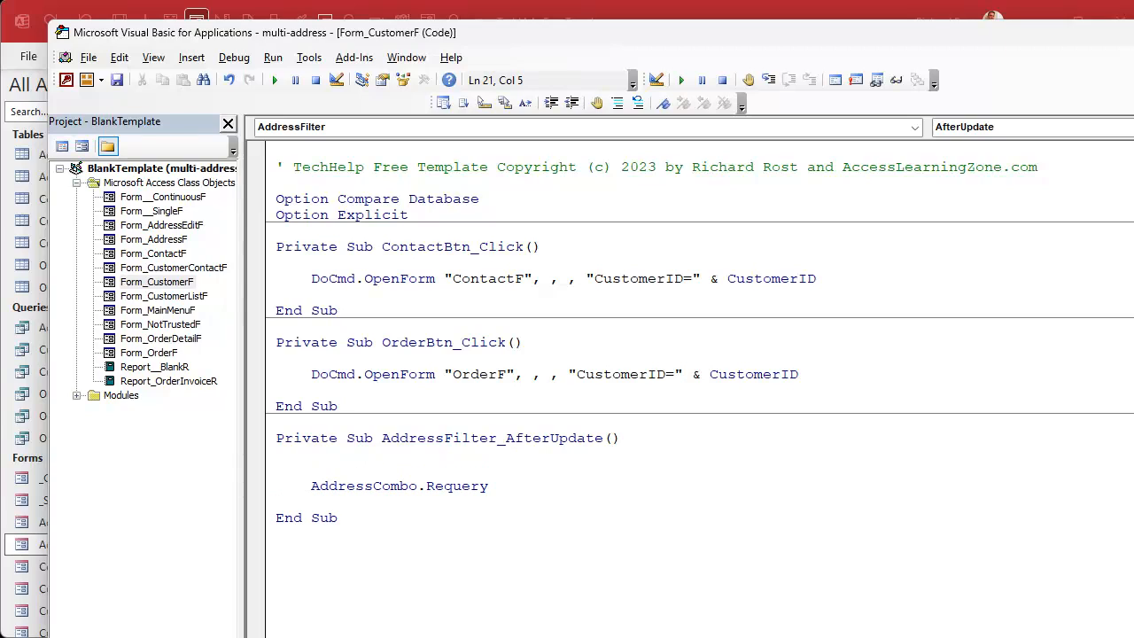
type("addresscombo")
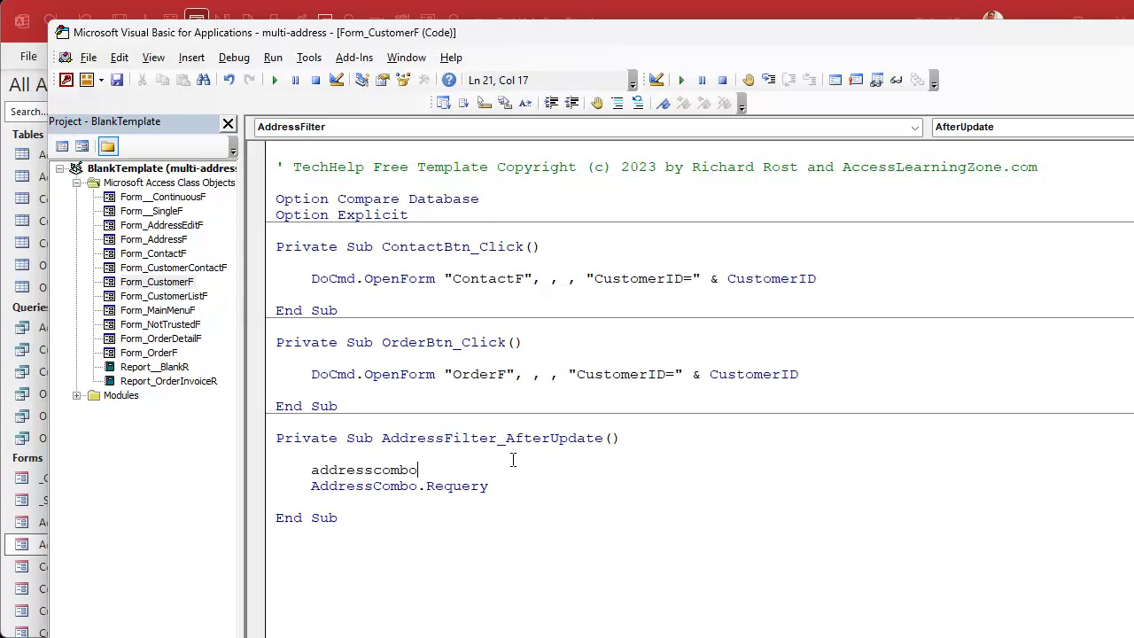
type(".setfocus")
key("Down")
Step: Add an AddressCombo.Dropdown statement below the Requery line in the AddressFilter AfterUpdate procedure
key("Return")
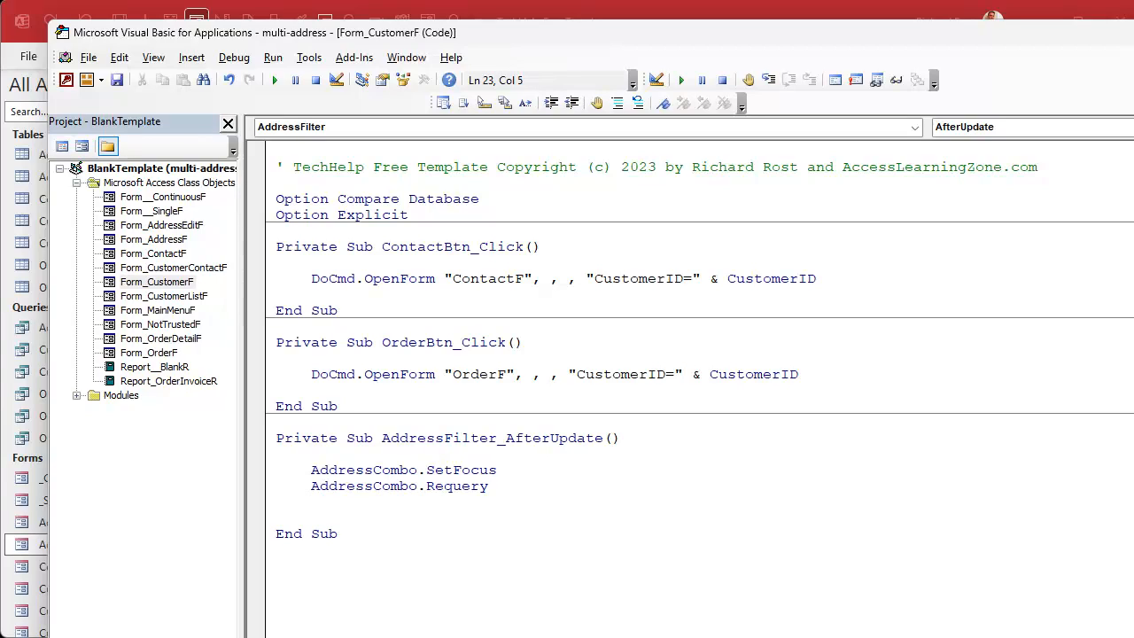
type("addresscombo.dropdown")
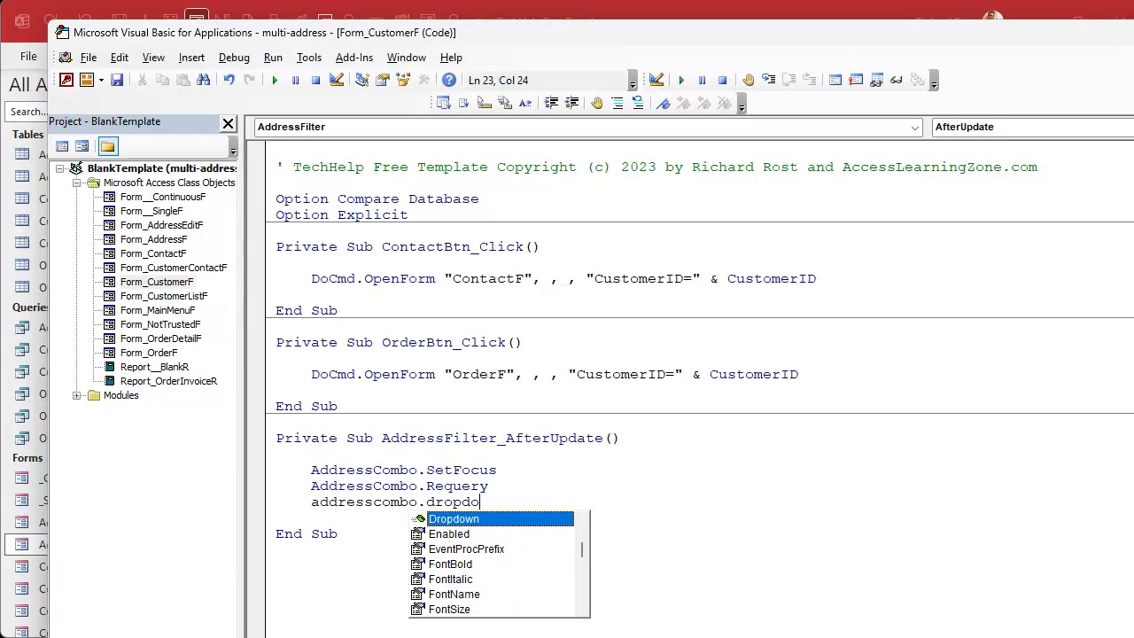
key("Down")
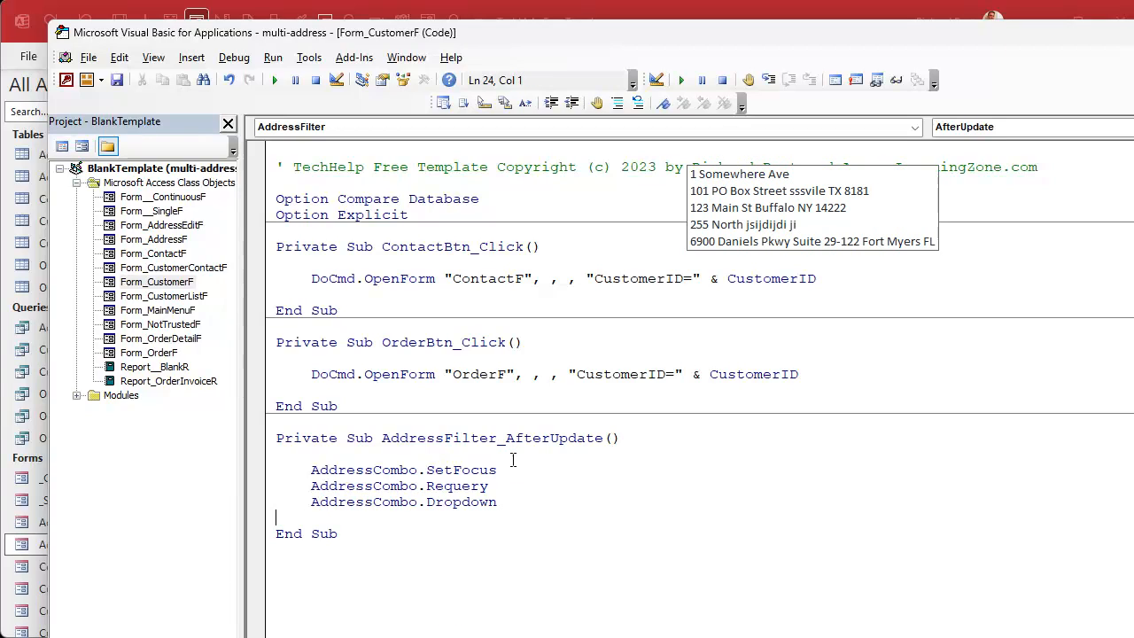
Step: Switch back to Access and test the Address Filter on the customer form with ny
left_click(874, 16)
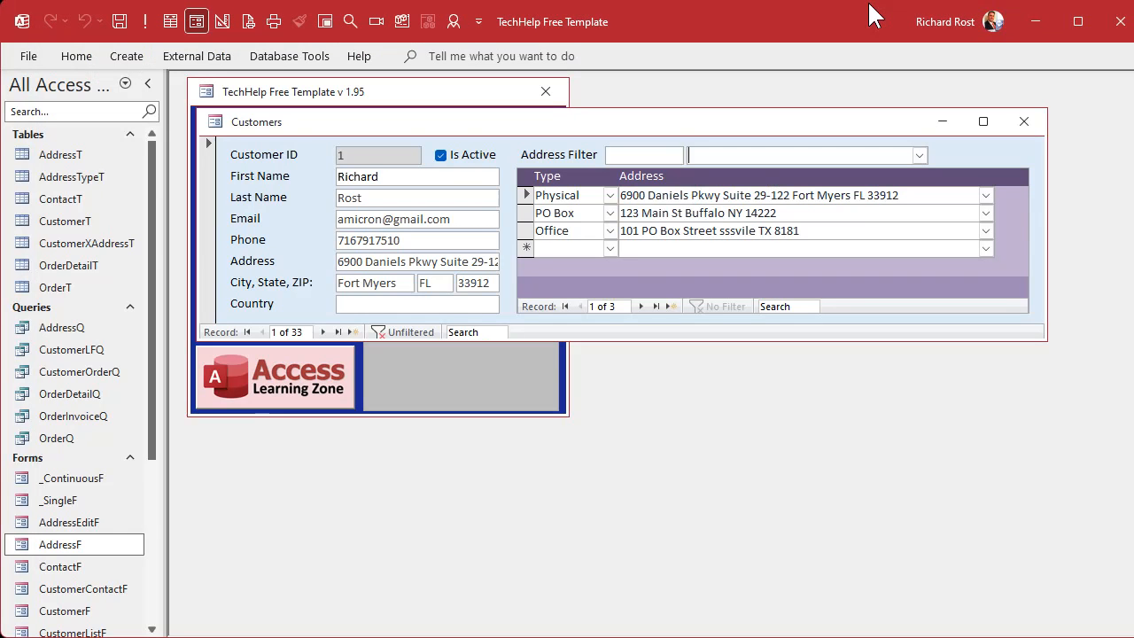
left_click(647, 157)
type("ny")
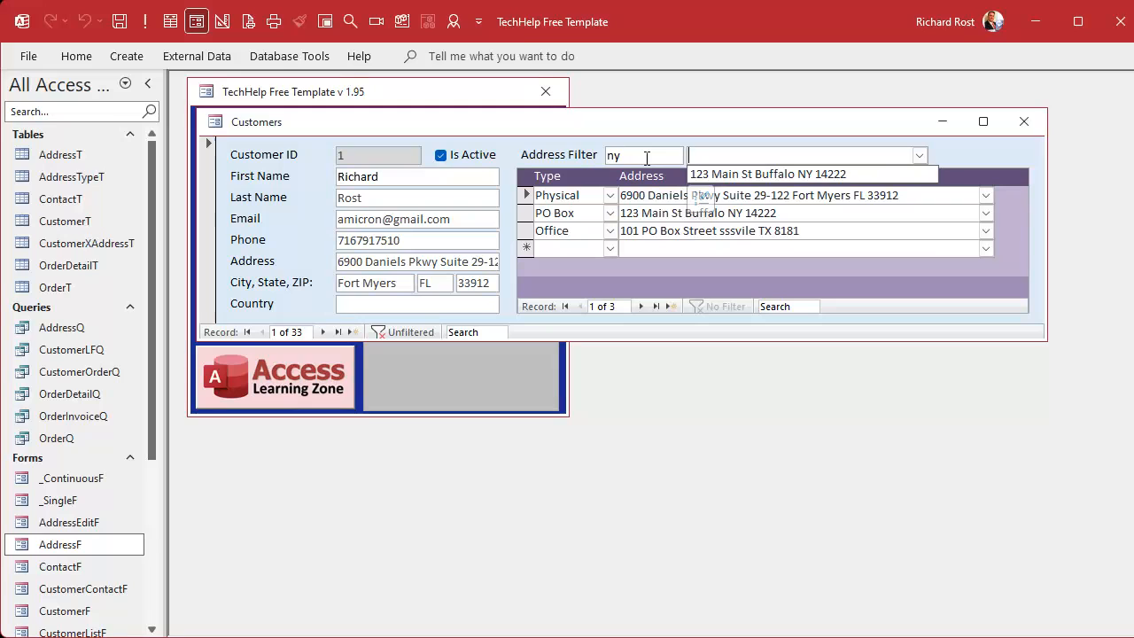
key("Tab")
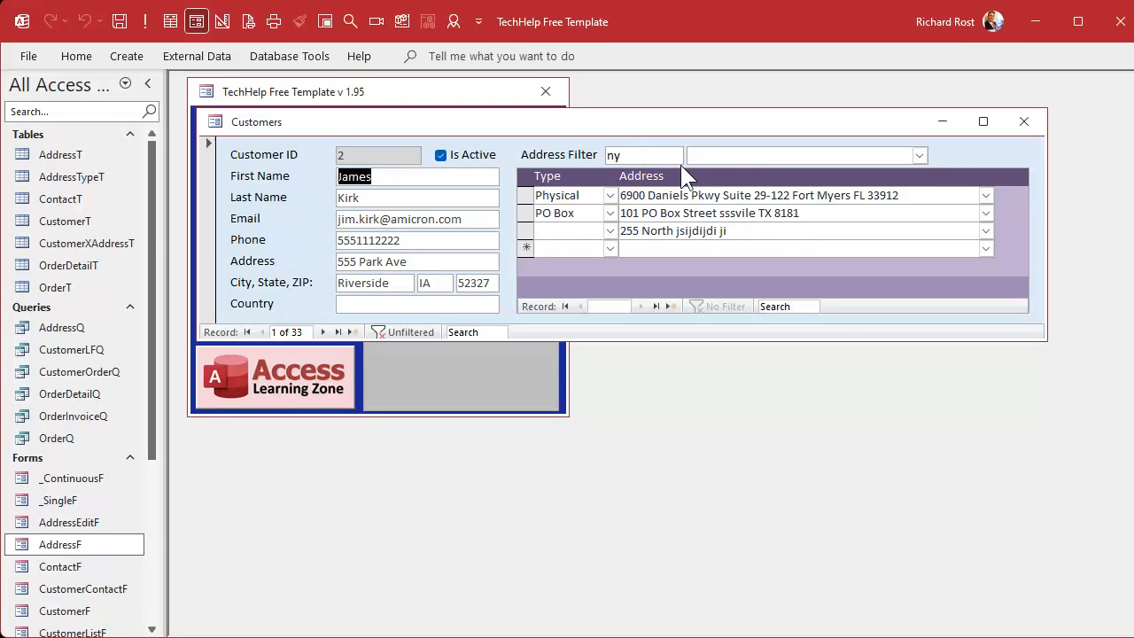
Step: Open the AddressT table and start a new record by entering its street address
double_click(60, 155)
left_click(326, 298)
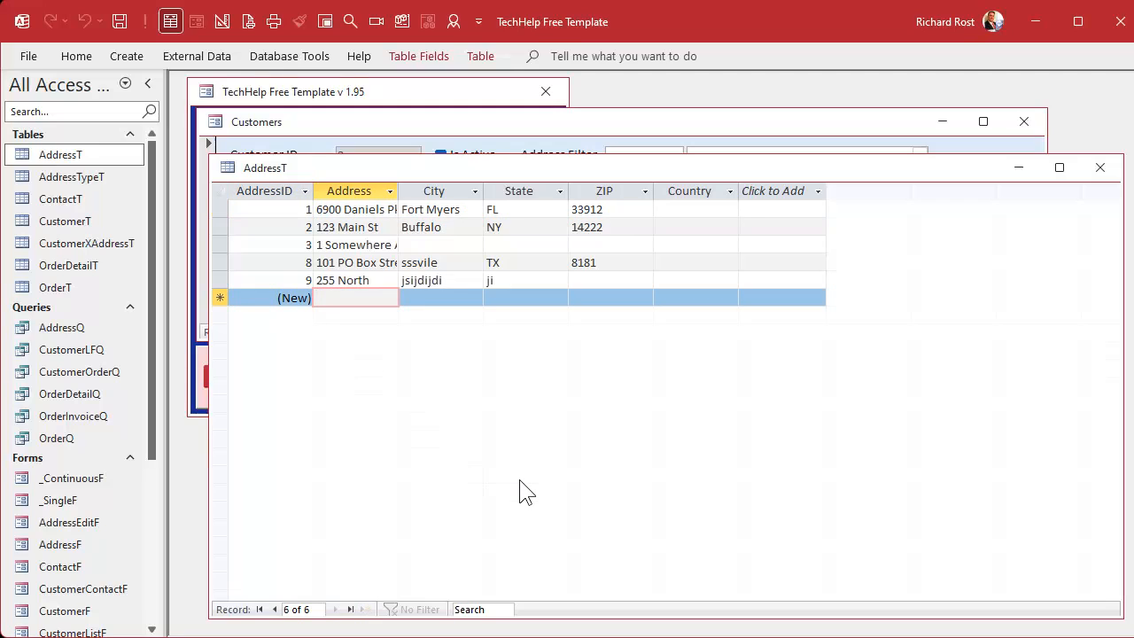
type("222 Main St")
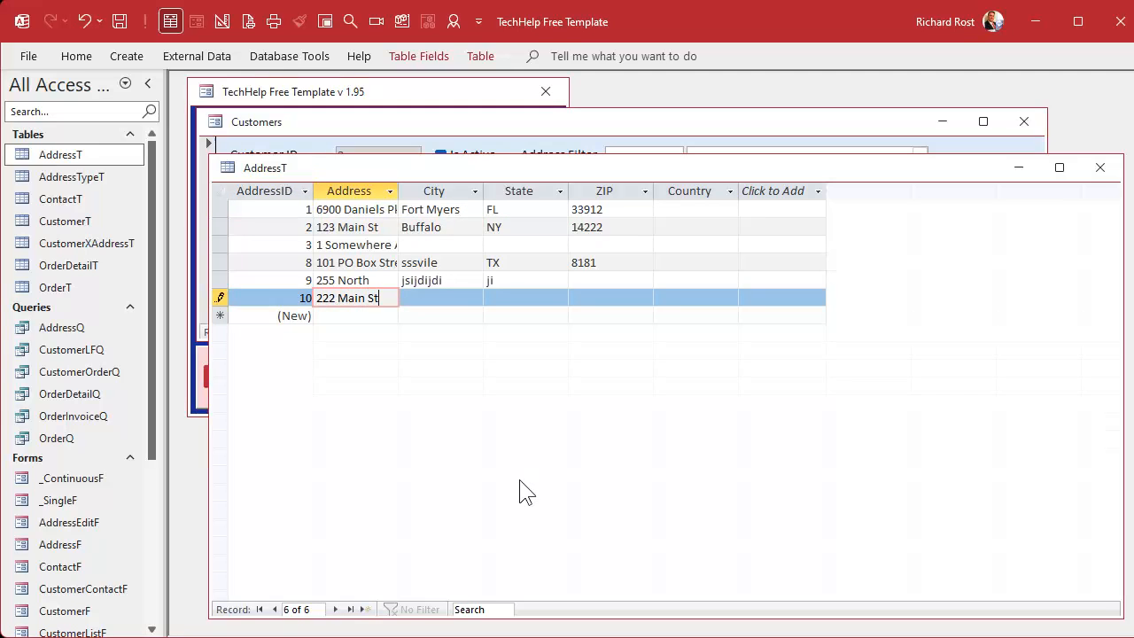
key("Tab")
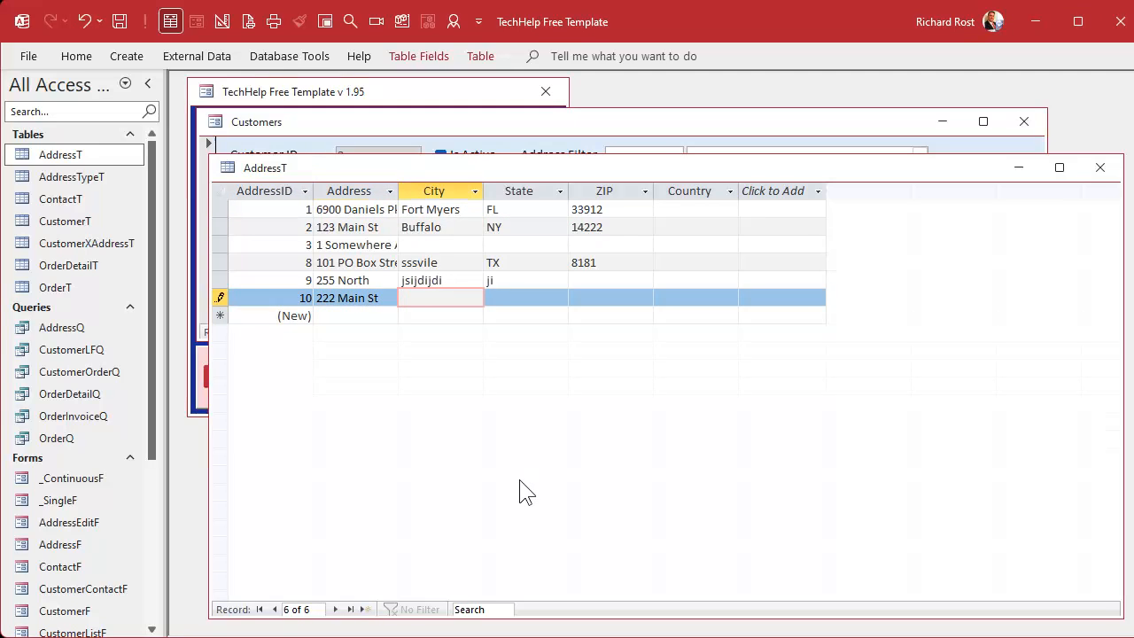
Step: Fill in the new address record's city, state and ZIP code, and close the AddressT table
type("Buffalo")
key("Tab")
type("NY")
key("Tab")
type("14")
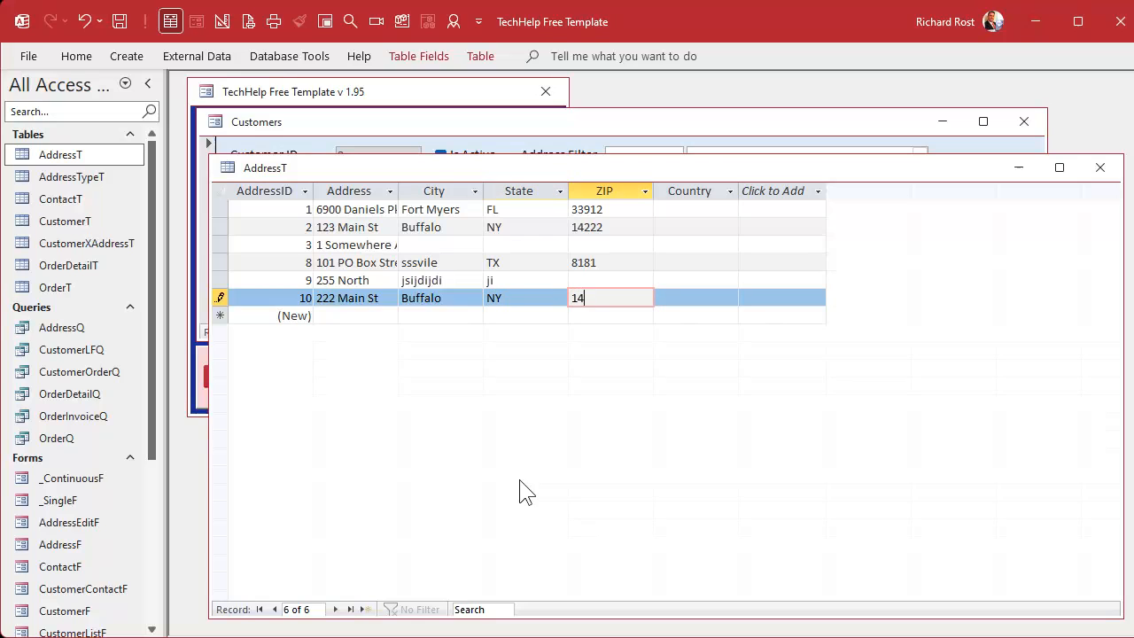
type("220")
key("Tab")
key("Tab")
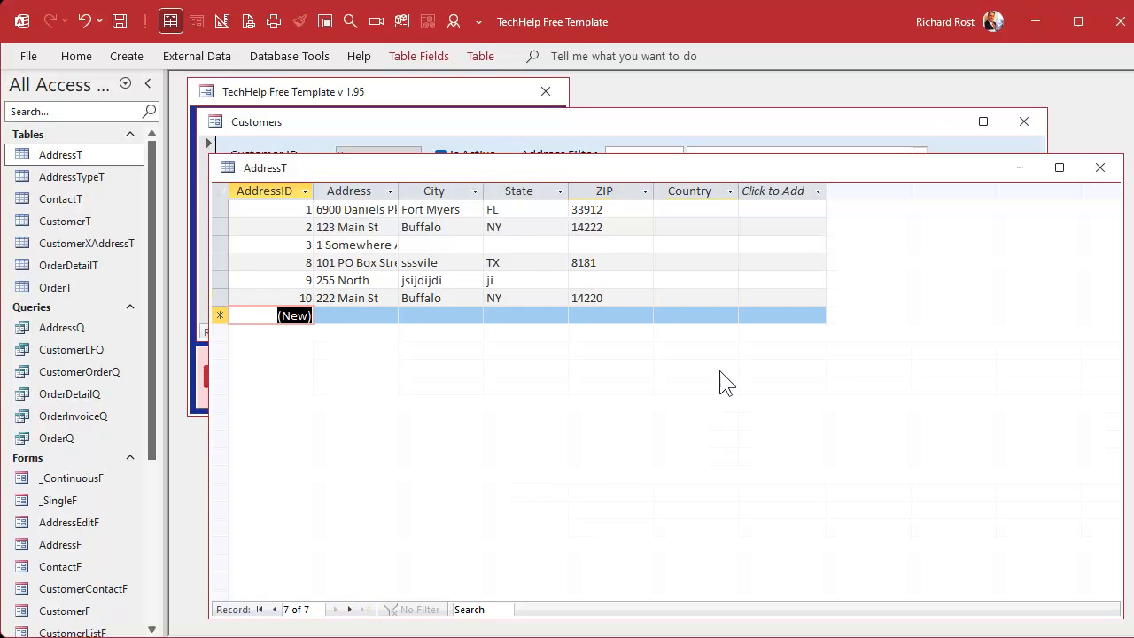
left_click(1101, 170)
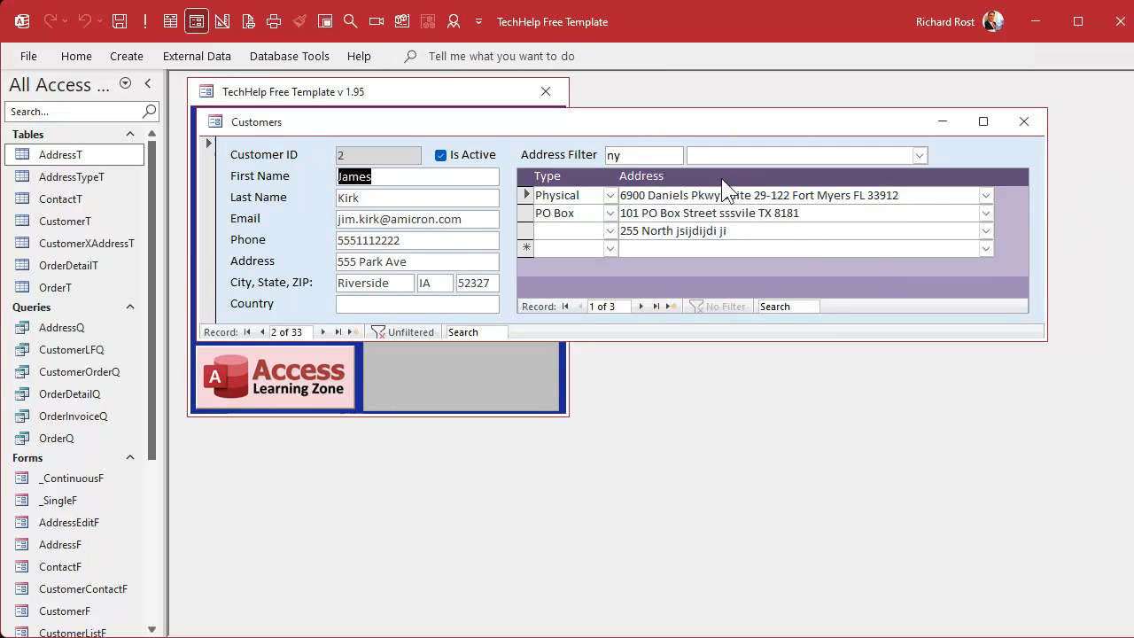
Step: Replace the Address Filter text with 142, check the address combo box choices, and test where the focus moves after the combo box
left_click(636, 154)
key("BackSpace")
key("BackSpace")
type("142")
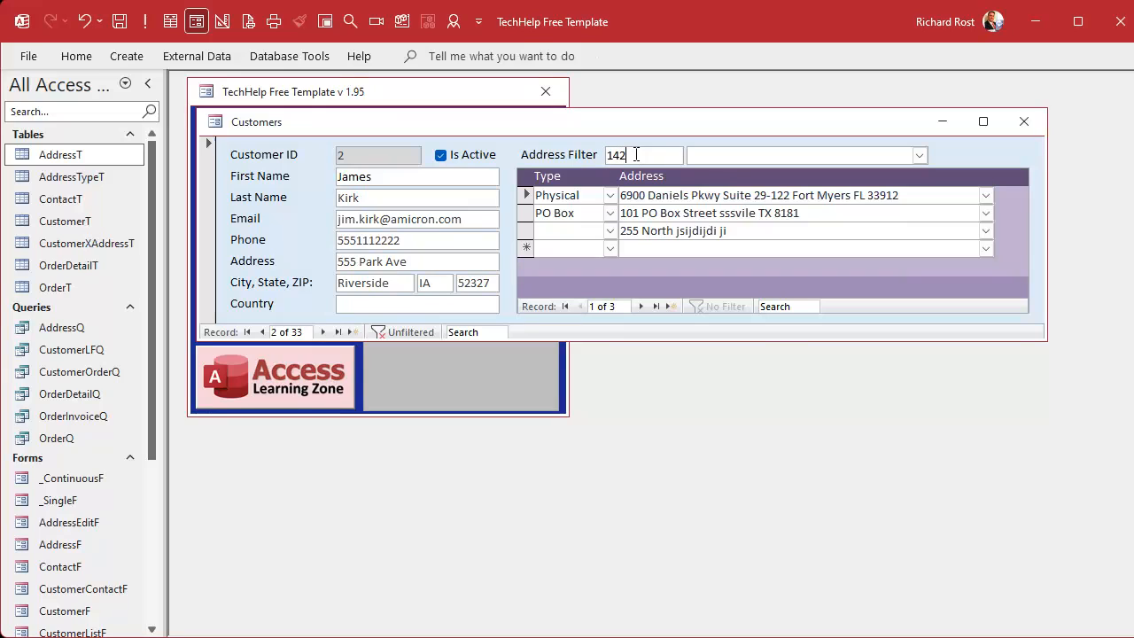
key("Tab")
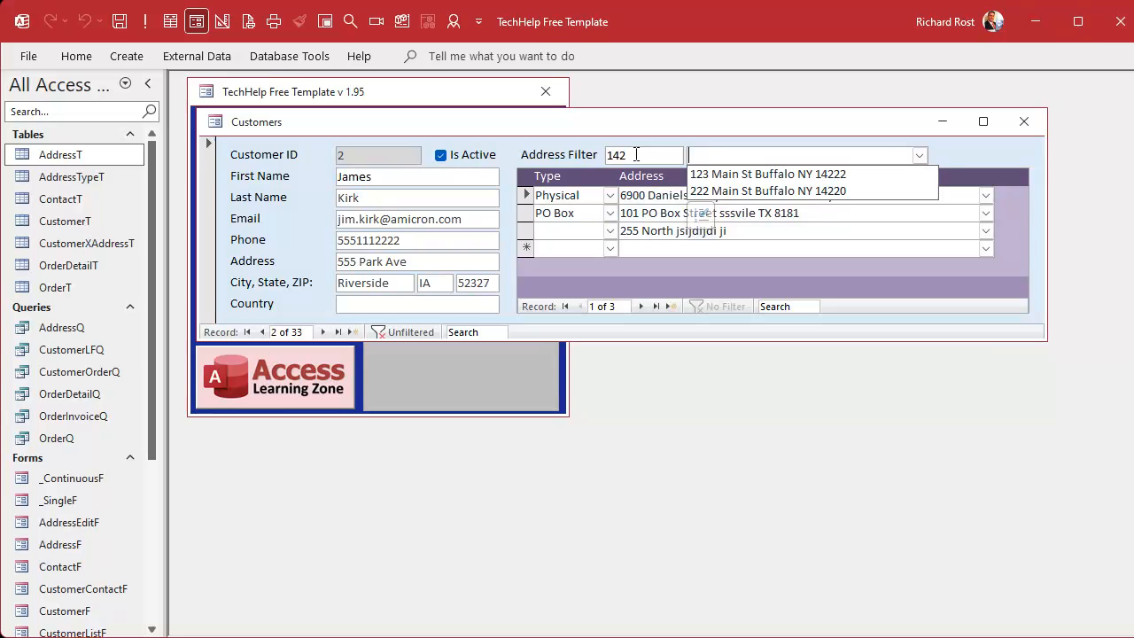
key("Tab")
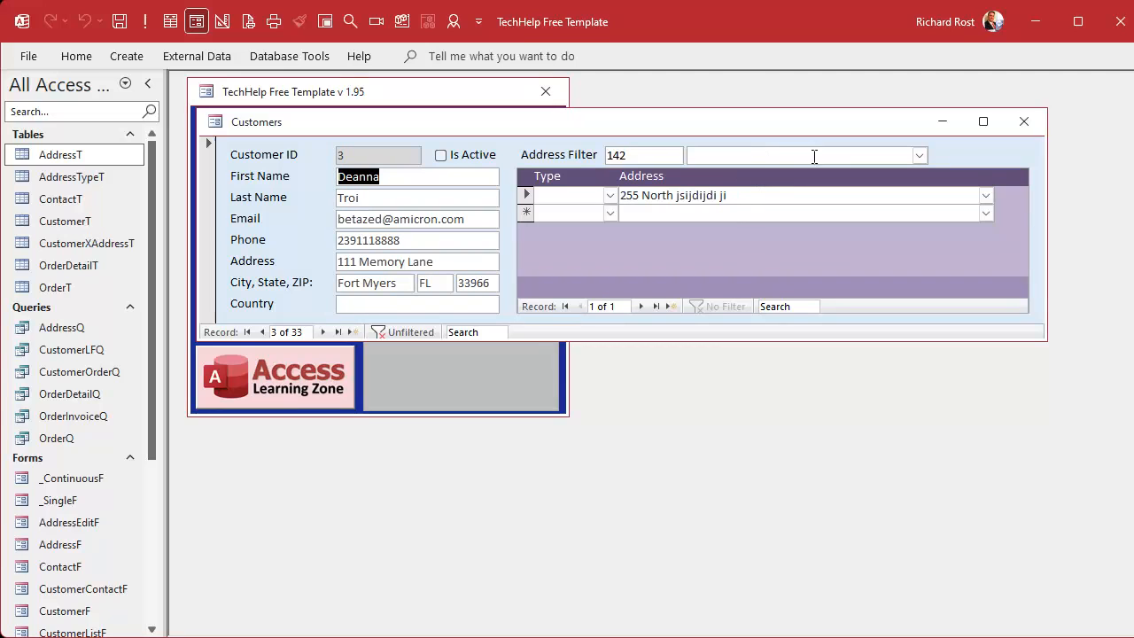
Step: In the customer form's design, move the AddressF subform below AddressCombo to the end of the tab order
right_click(611, 121)
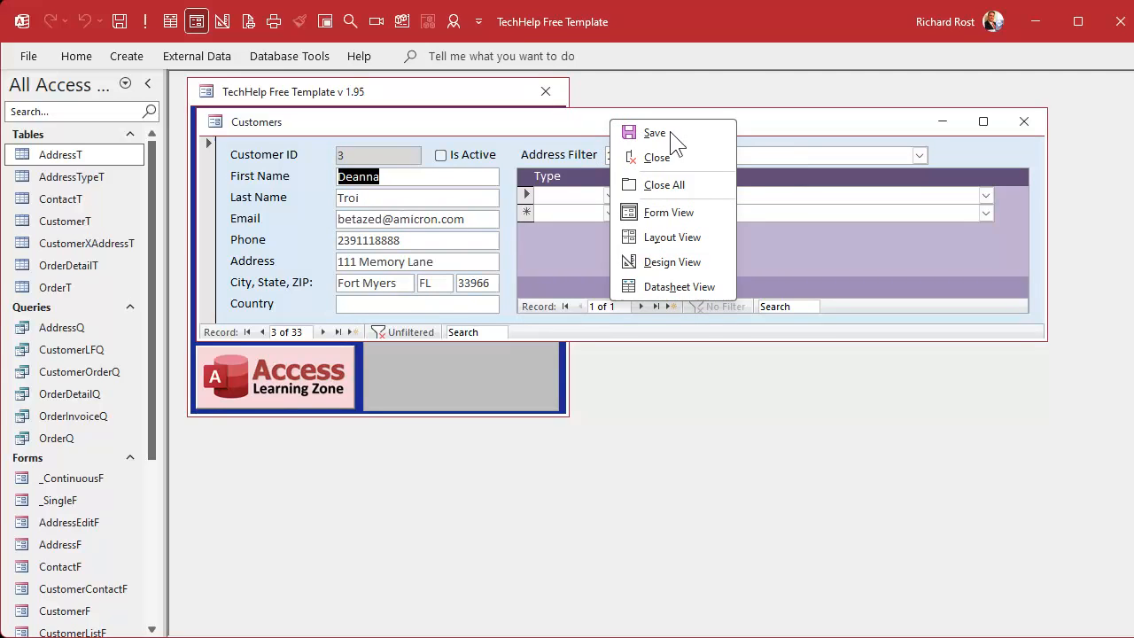
left_click(672, 262)
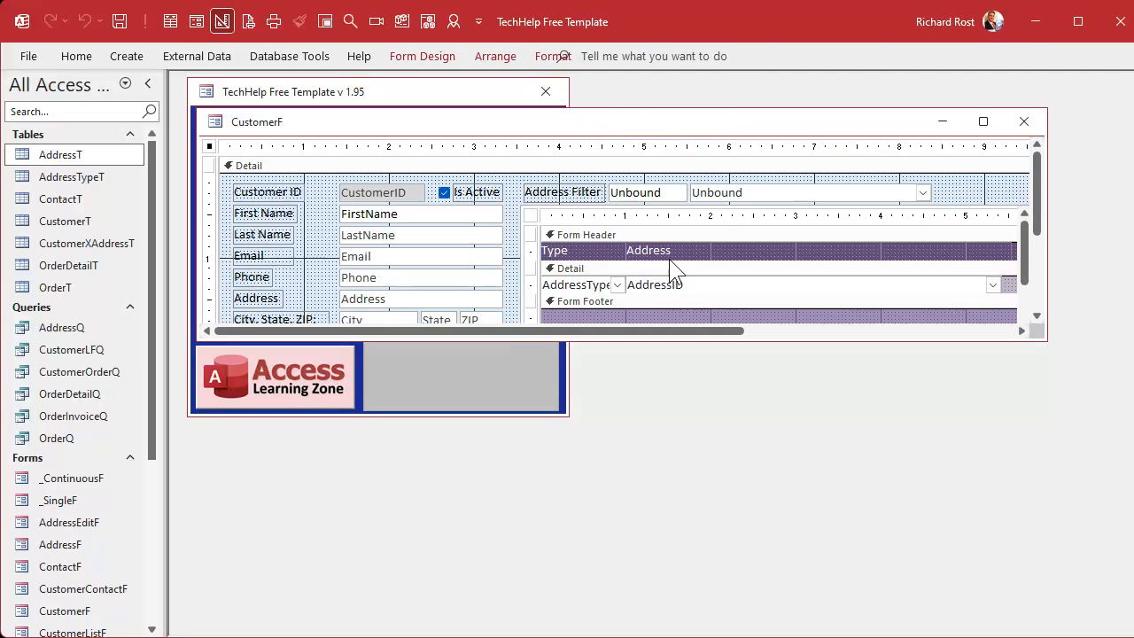
left_click(721, 192)
left_click(662, 195)
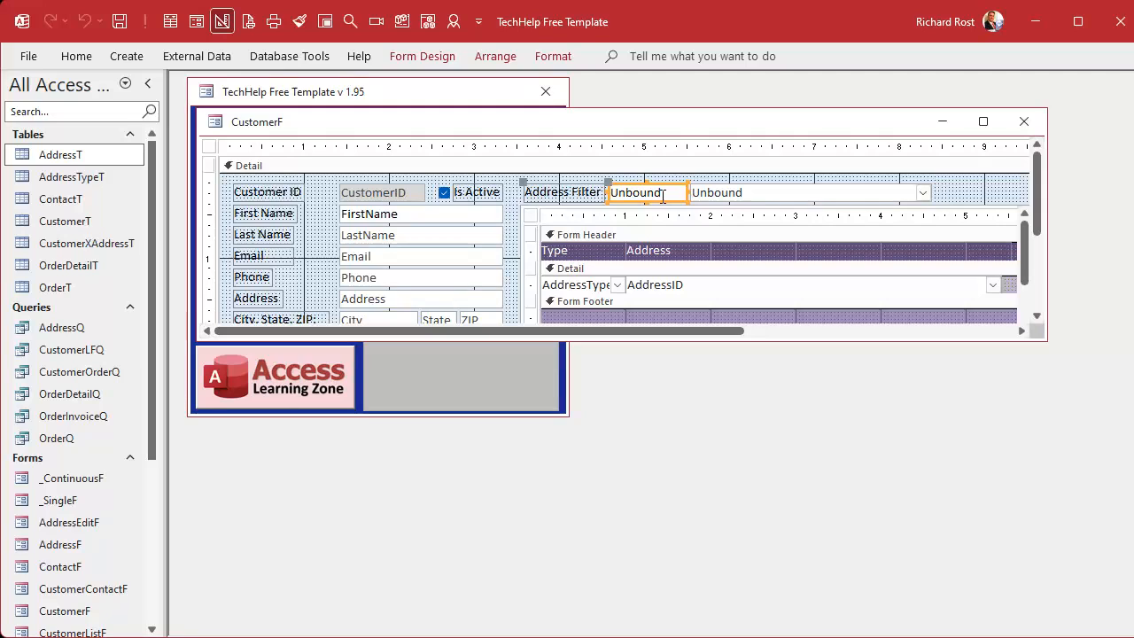
double_click(430, 56)
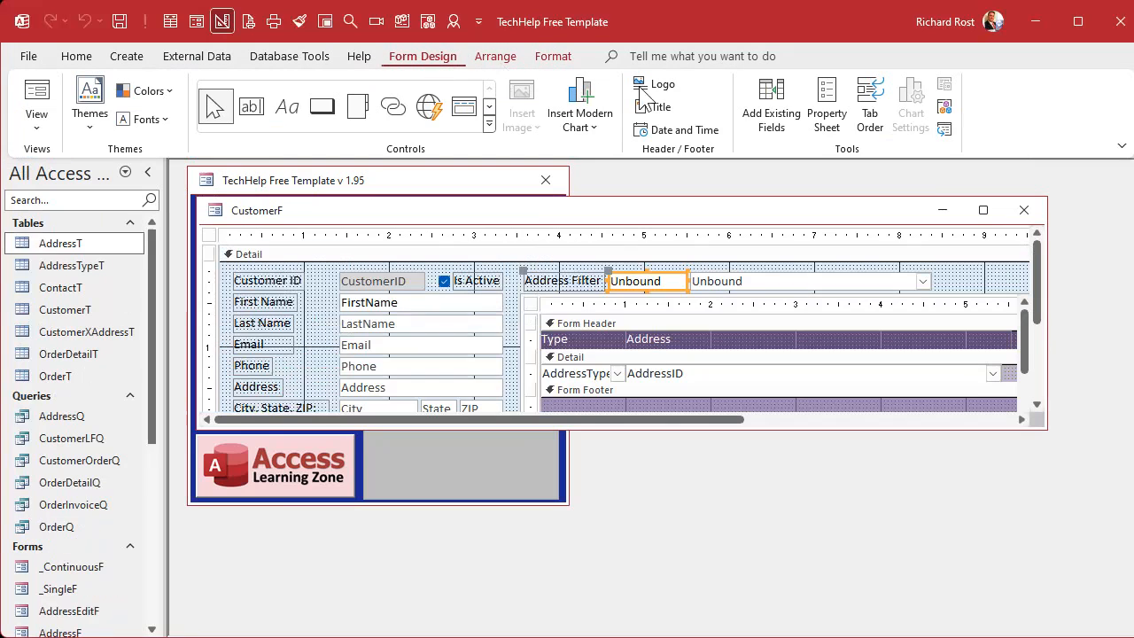
left_click(870, 107)
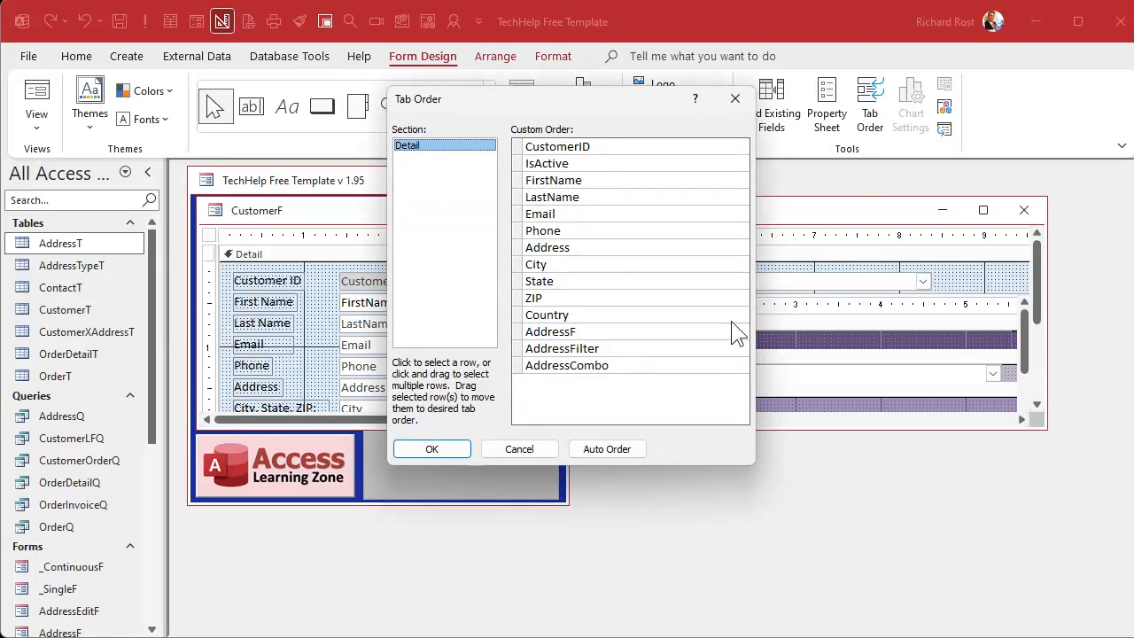
left_click(518, 333)
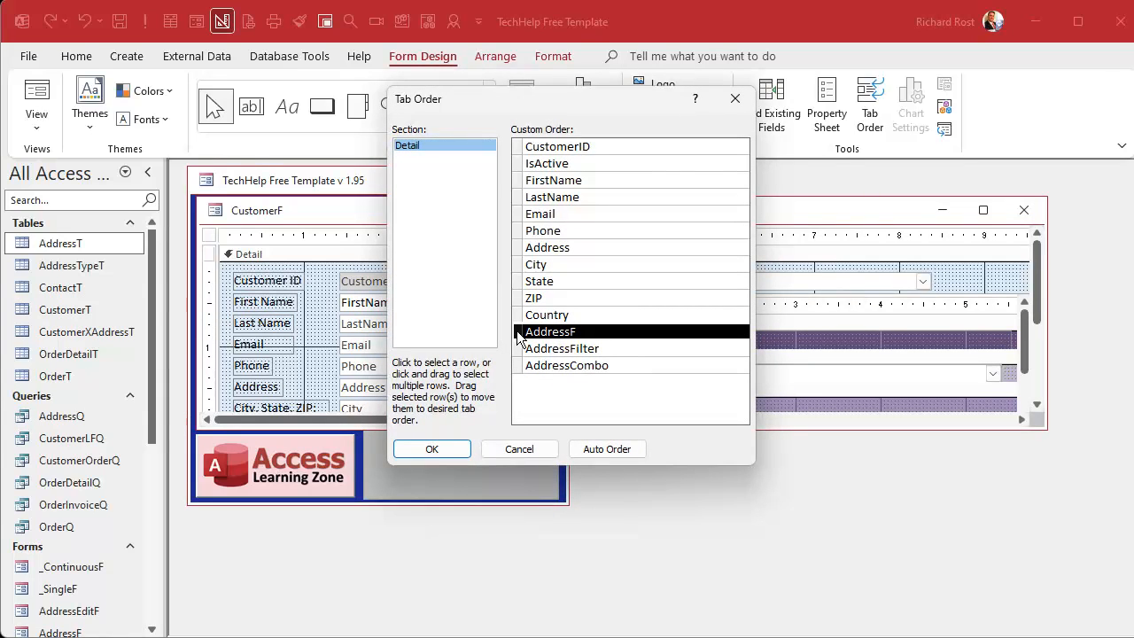
left_click_drag(518, 335, 519, 390)
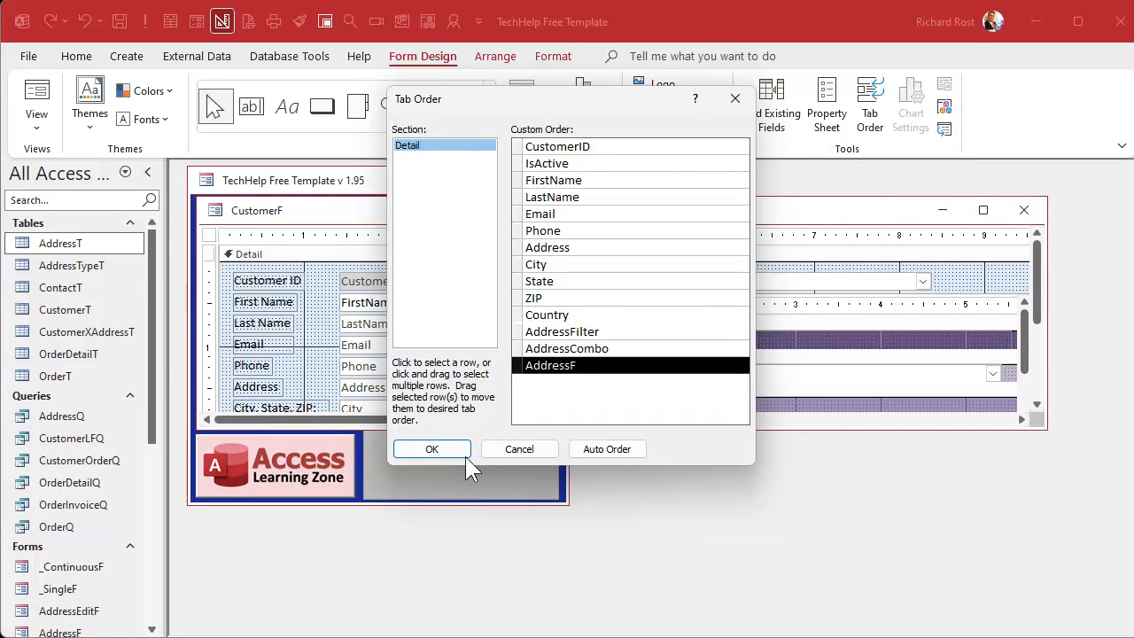
left_click(432, 449)
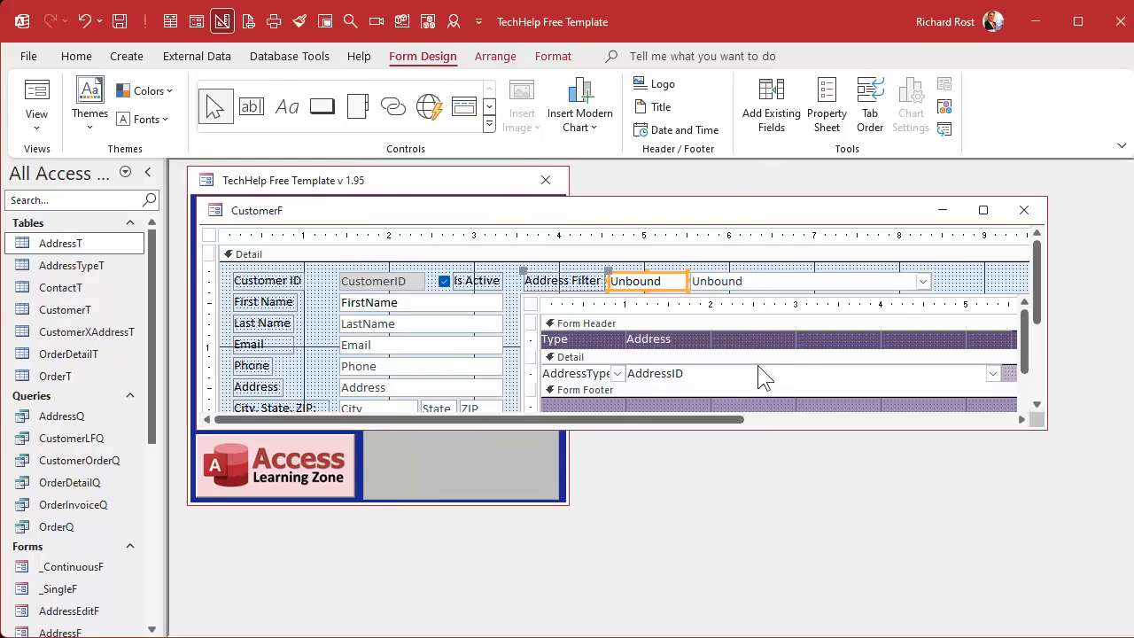
Step: Close the customer form, saving its design changes, and reopen it from the main menu
left_click(1024, 210)
left_click(666, 428)
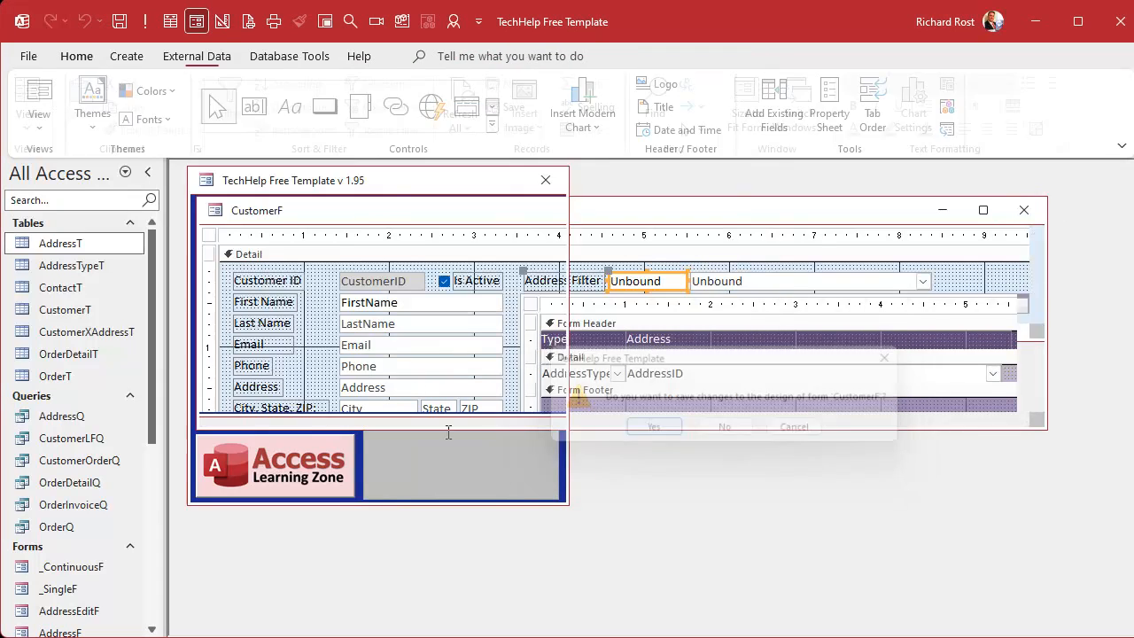
left_click(308, 314)
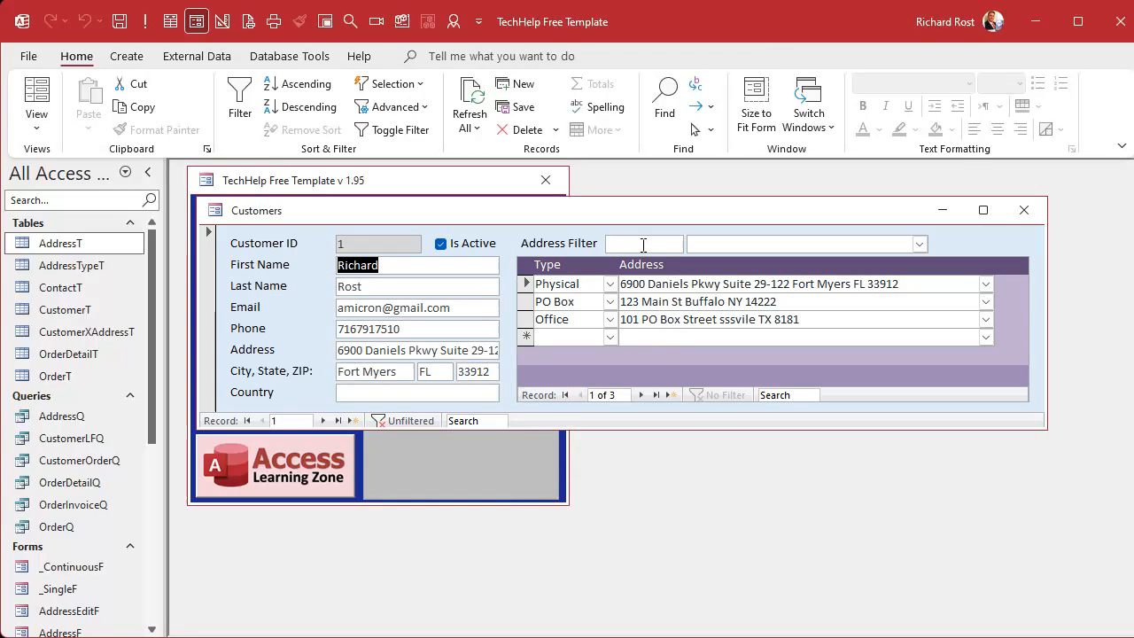
Step: Filter the addresses by 142, pick the newly added address in the combo box, and move on into the address subform
type("142")
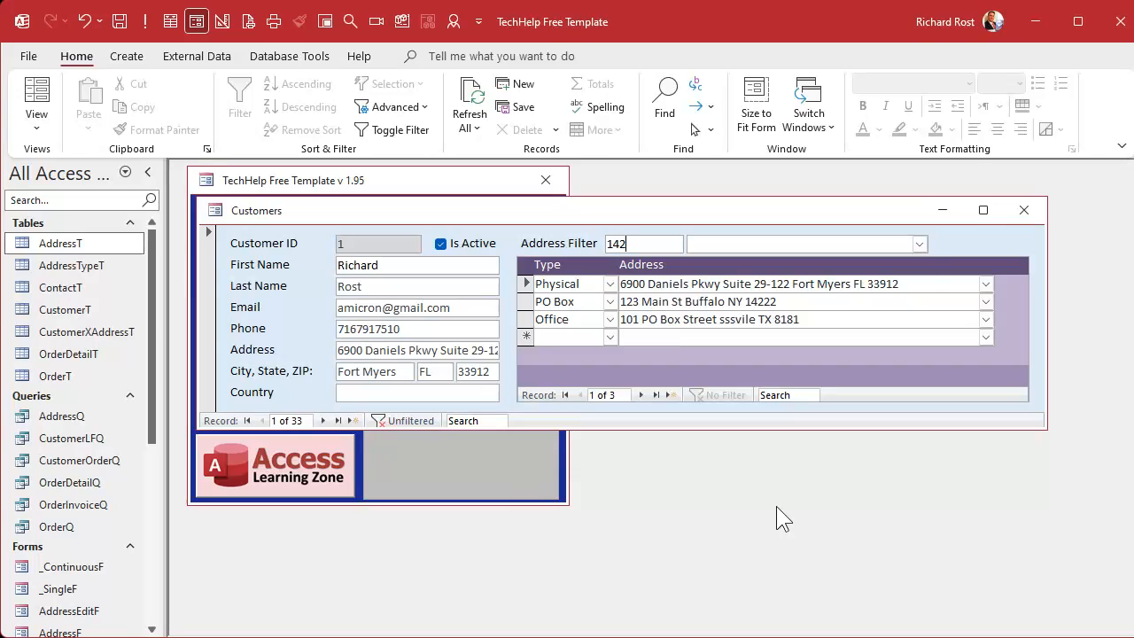
left_click(808, 279)
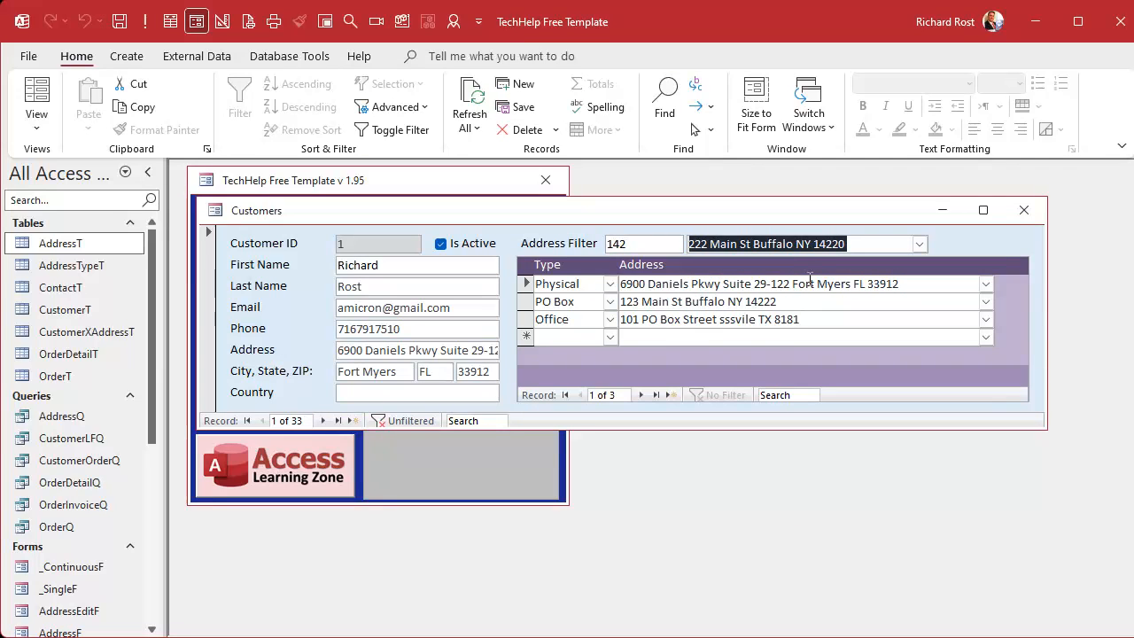
key("Tab")
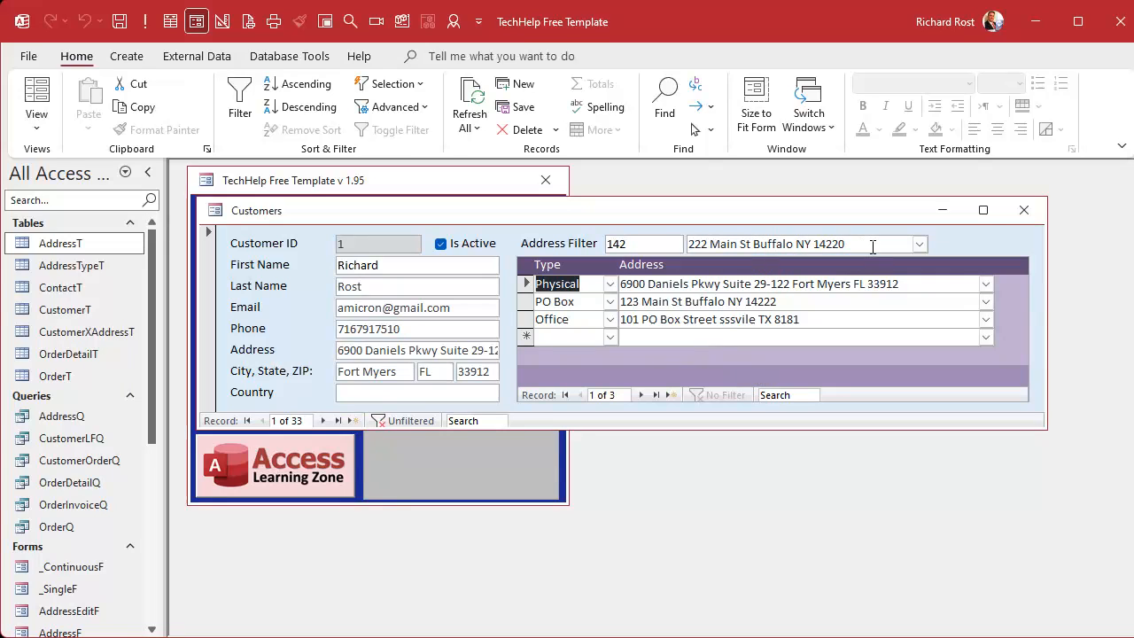
Step: Copy the address chosen in the combo box and paste it into a new row of the address subform
left_click_drag(870, 245, 600, 241)
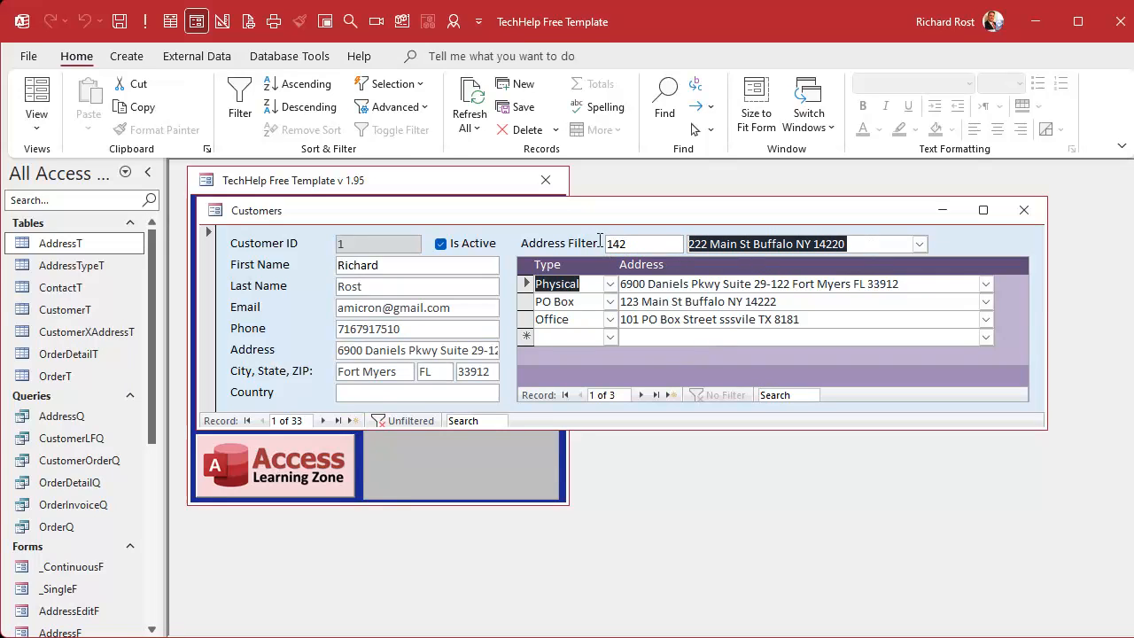
key("ctrl+c")
left_click(710, 334)
key("ctrl+v")
key("Tab")
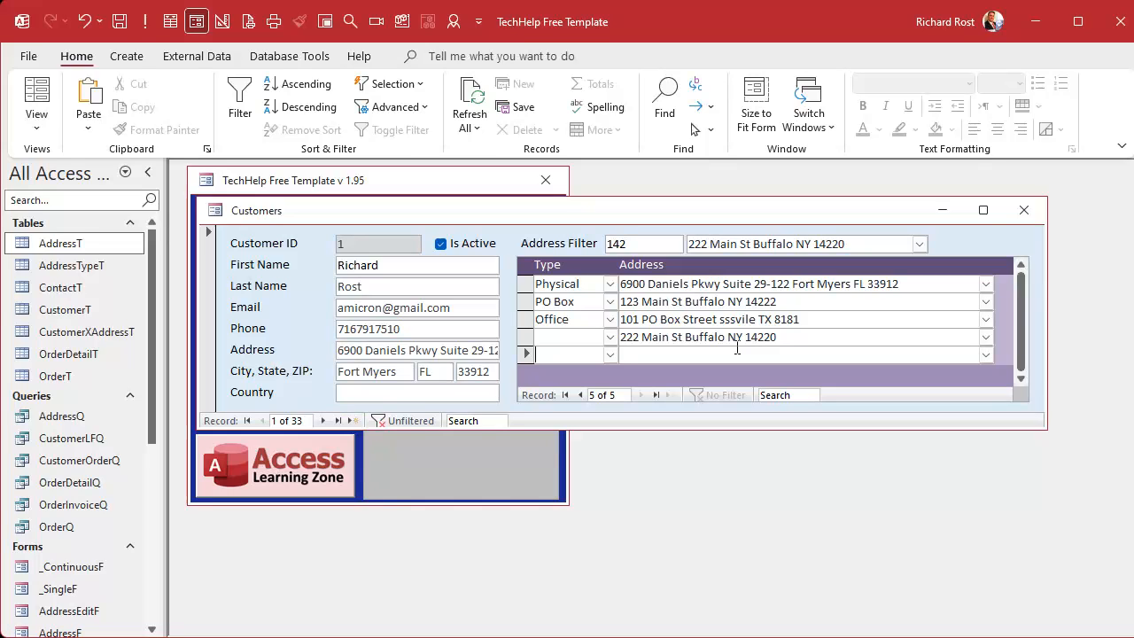
Step: Switch the customer form to Design View and place a command button beside the address combo box, skipping the wizard
right_click(804, 217)
left_click(856, 352)
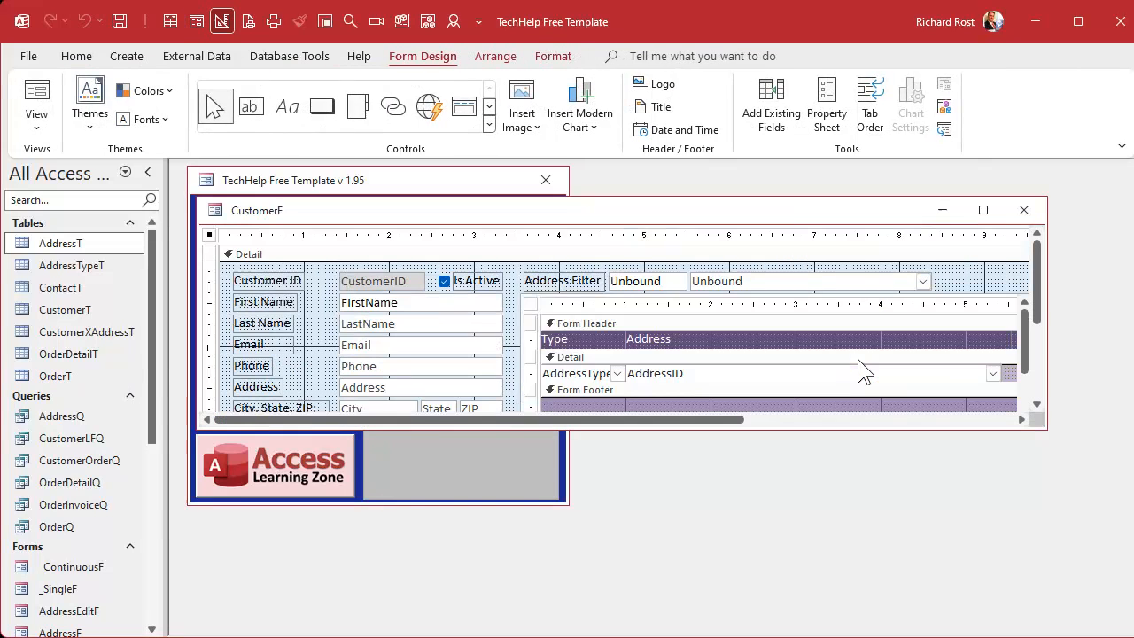
left_click(488, 124)
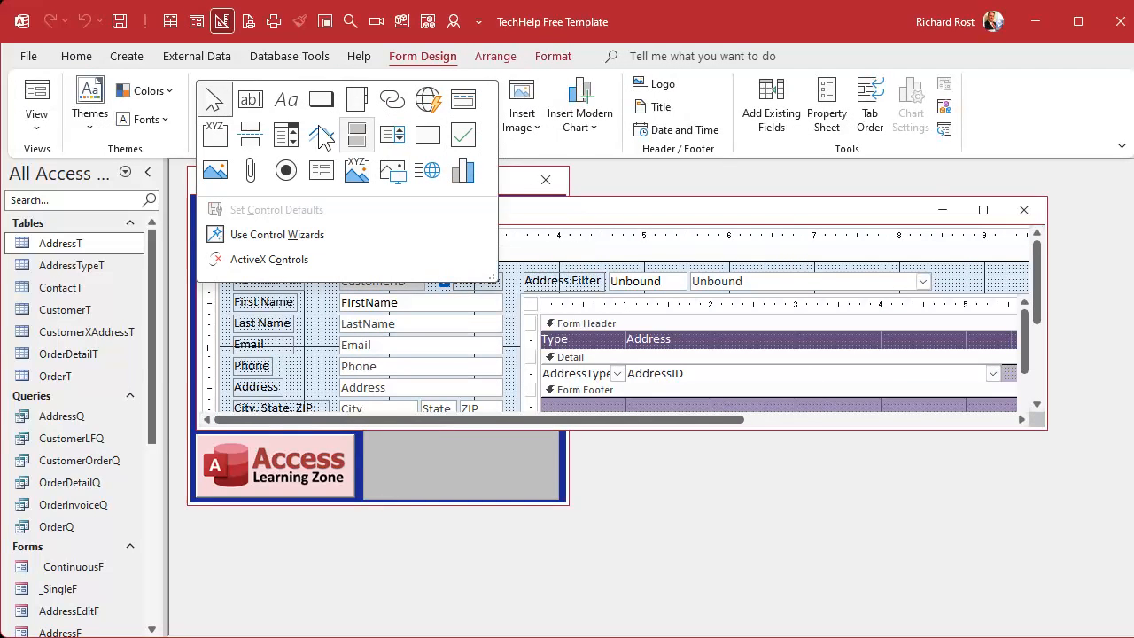
left_click(321, 98)
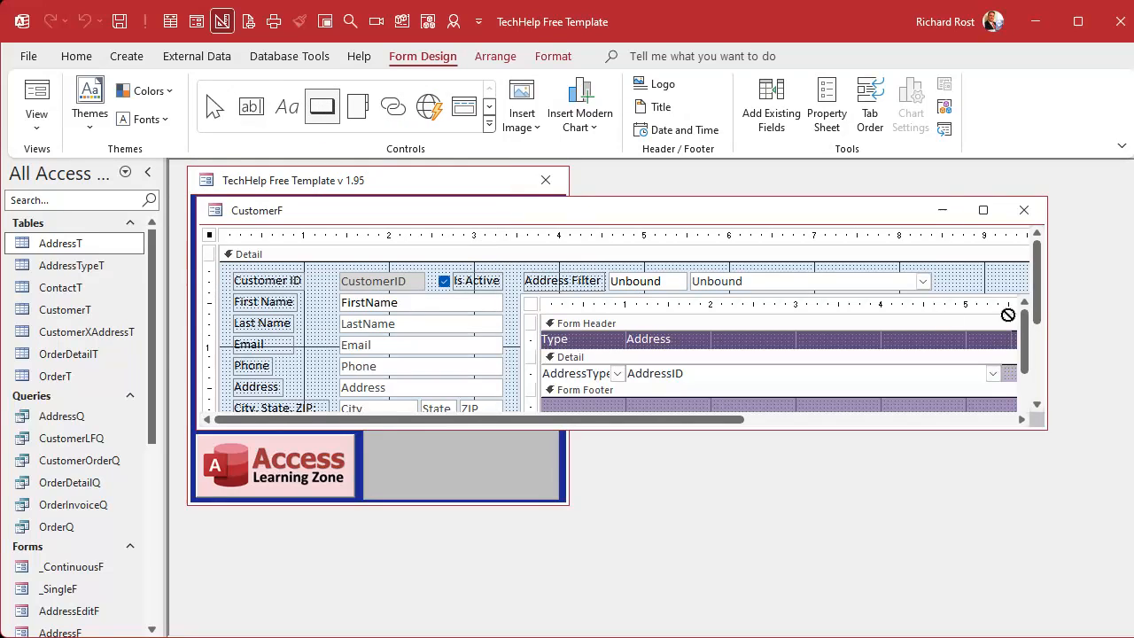
left_click_drag(946, 271, 1006, 289)
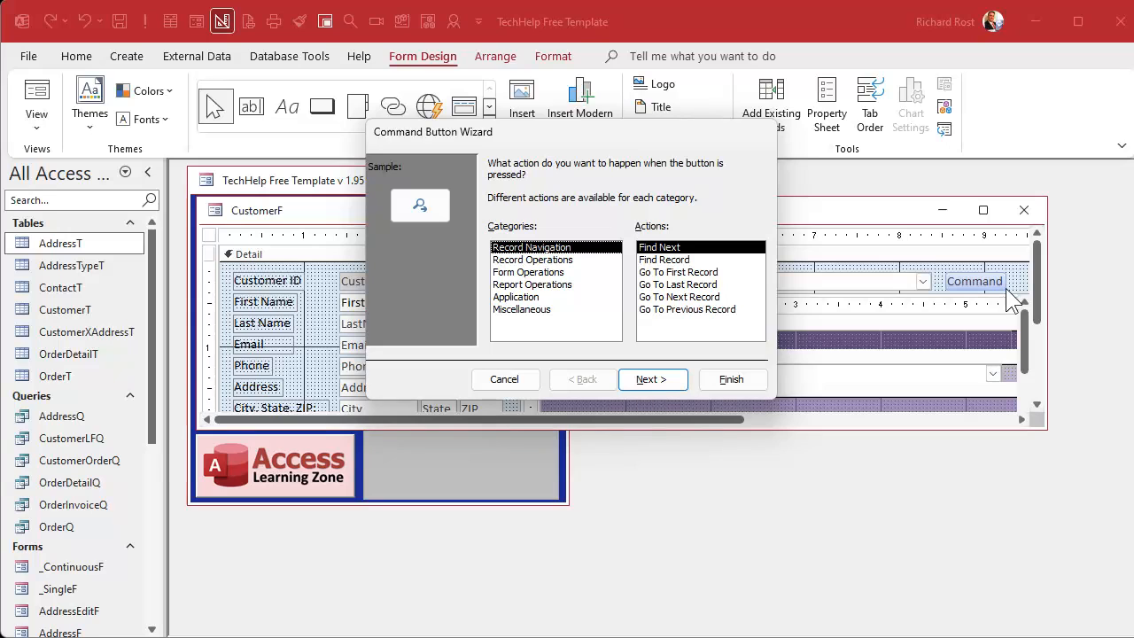
left_click(518, 380)
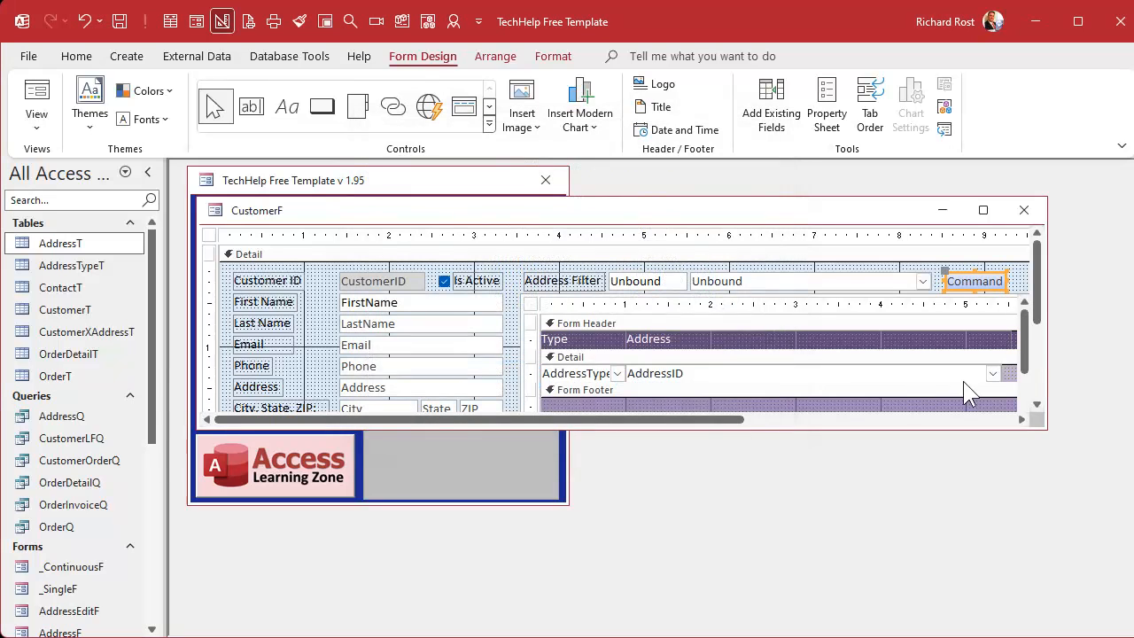
Step: Caption the new command button "Add"
left_click(962, 280)
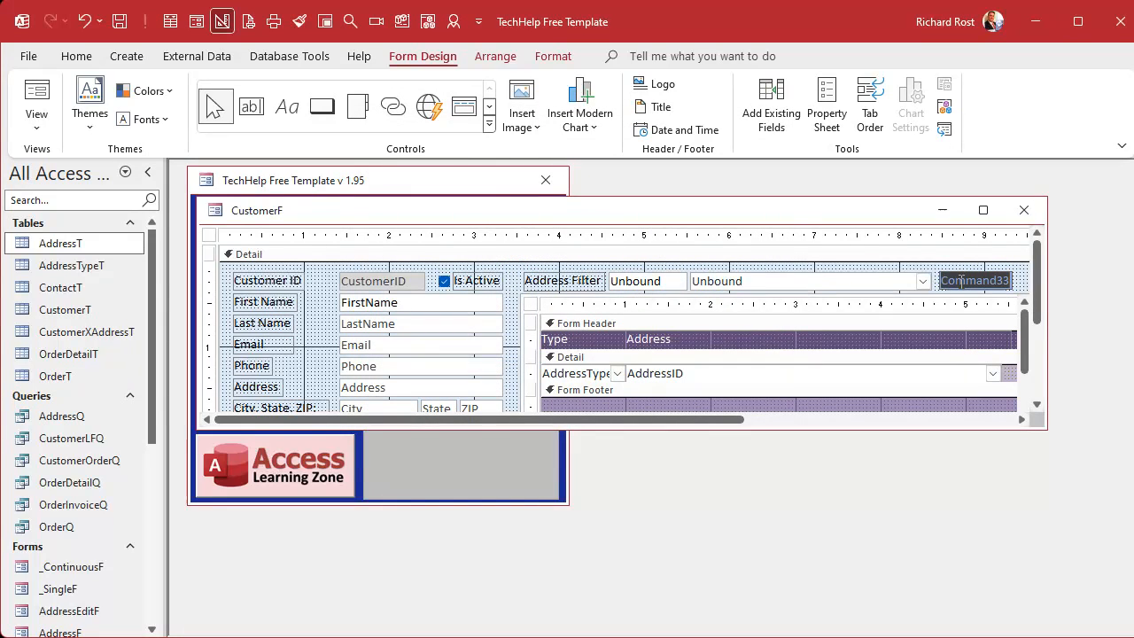
type("Add")
left_click(1012, 284)
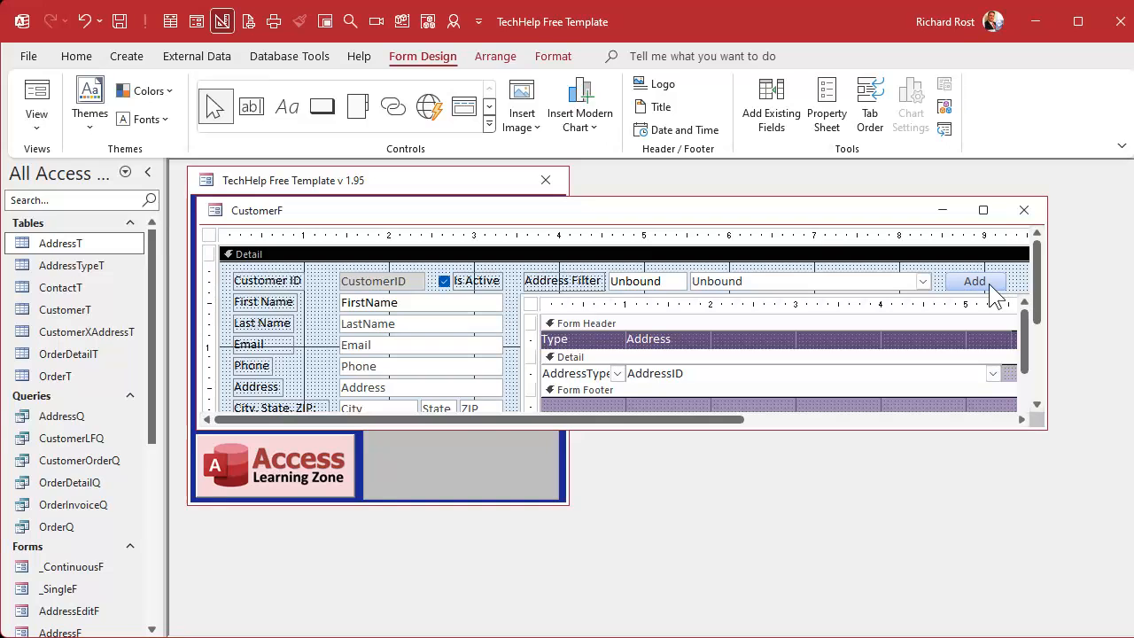
Step: Set the Add button's font size to 9 and narrow it to about 0.375" beside the address combo box
left_click(988, 283)
left_click(553, 55)
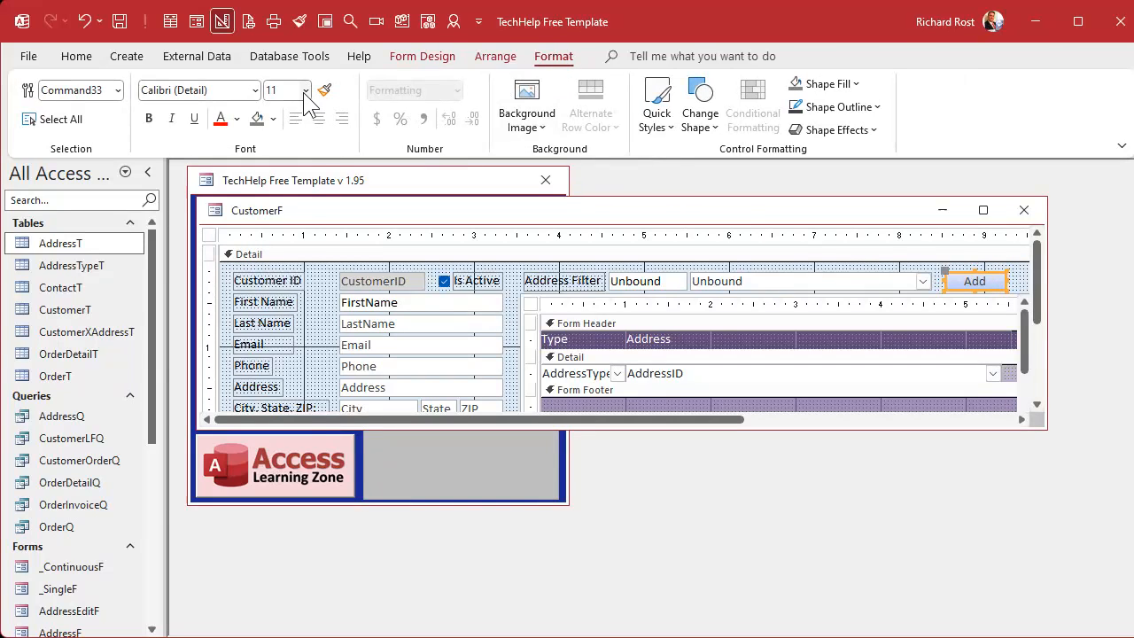
left_click(305, 90)
left_click(289, 126)
left_click_drag(1007, 280, 979, 281)
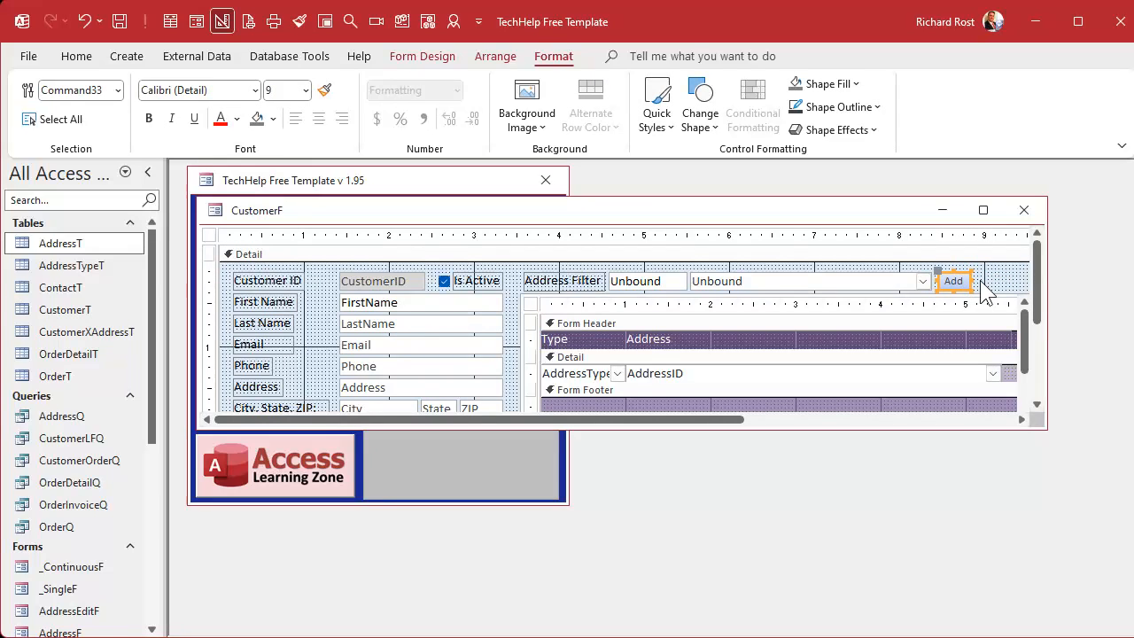
left_click(996, 291)
Step: Name the Add button AddAddressBtn in its properties and close the Property Sheet
double_click(959, 284)
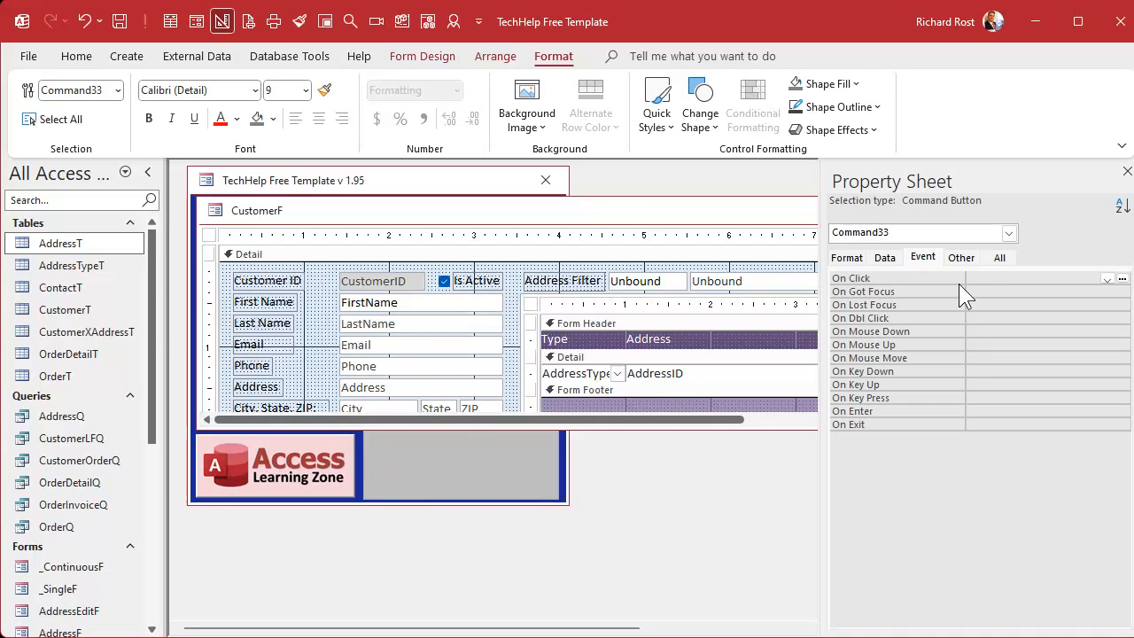
left_click(998, 258)
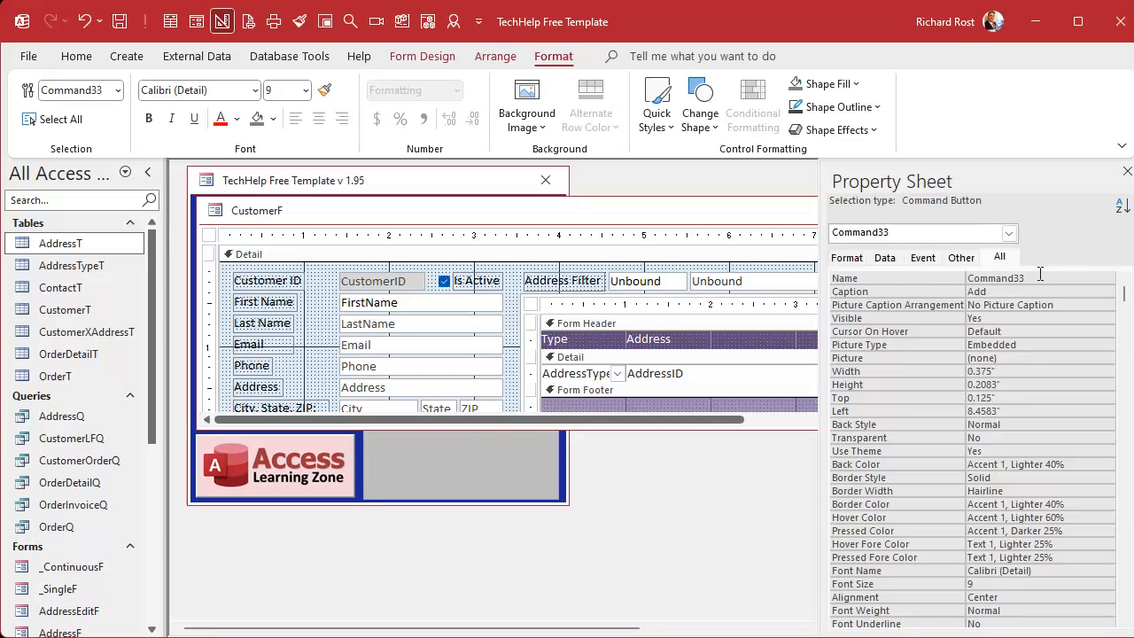
left_click_drag(1025, 278, 931, 278)
type("AddAddressBtn")
key("Tab")
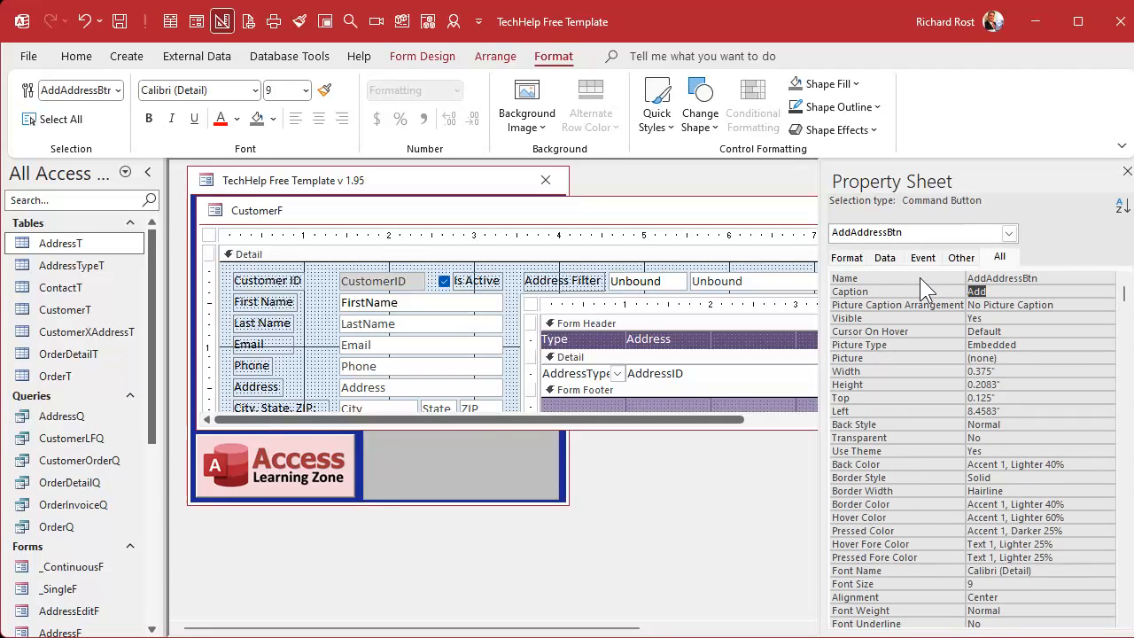
left_click(1127, 171)
Step: Create the Add button's Click event procedure in the form's code and make an indented blank line in its body
left_click(996, 269)
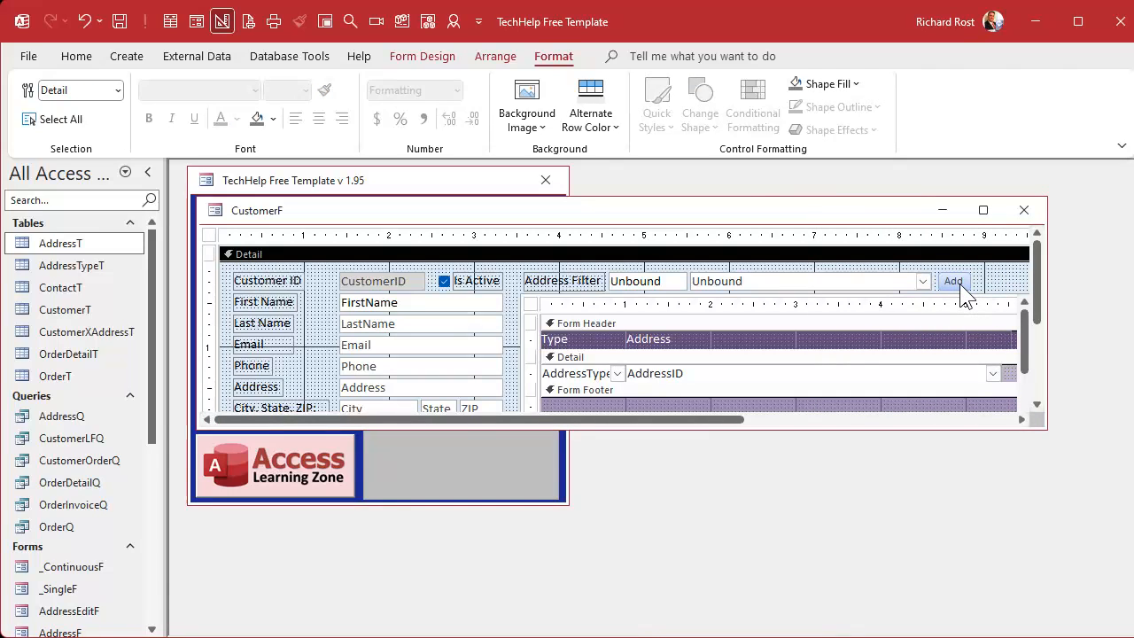
left_click(820, 280)
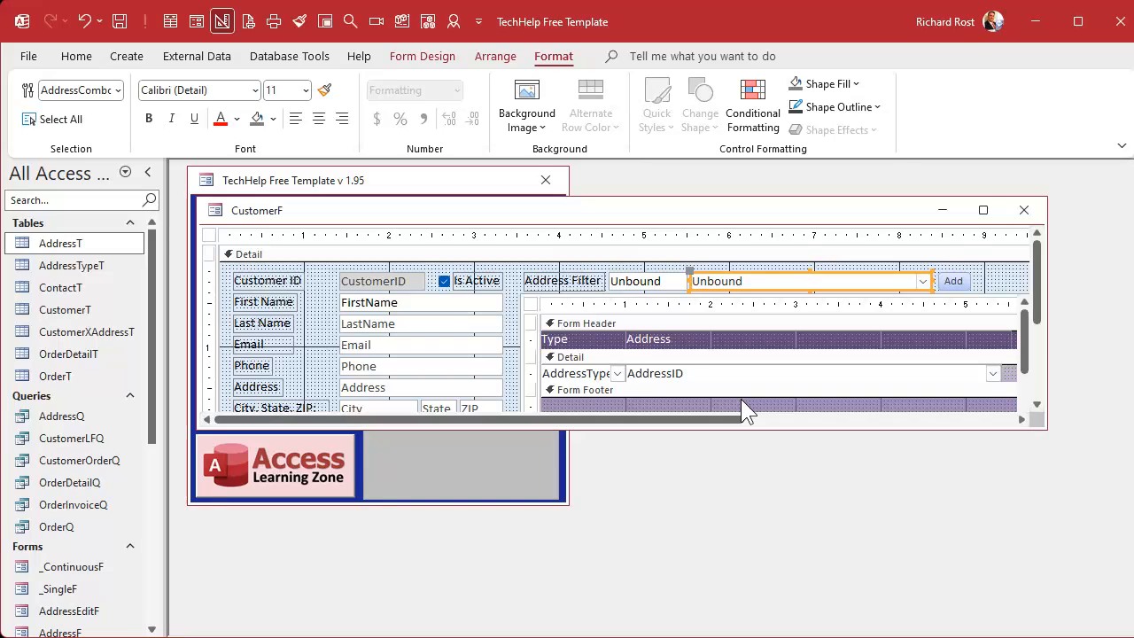
right_click(955, 277)
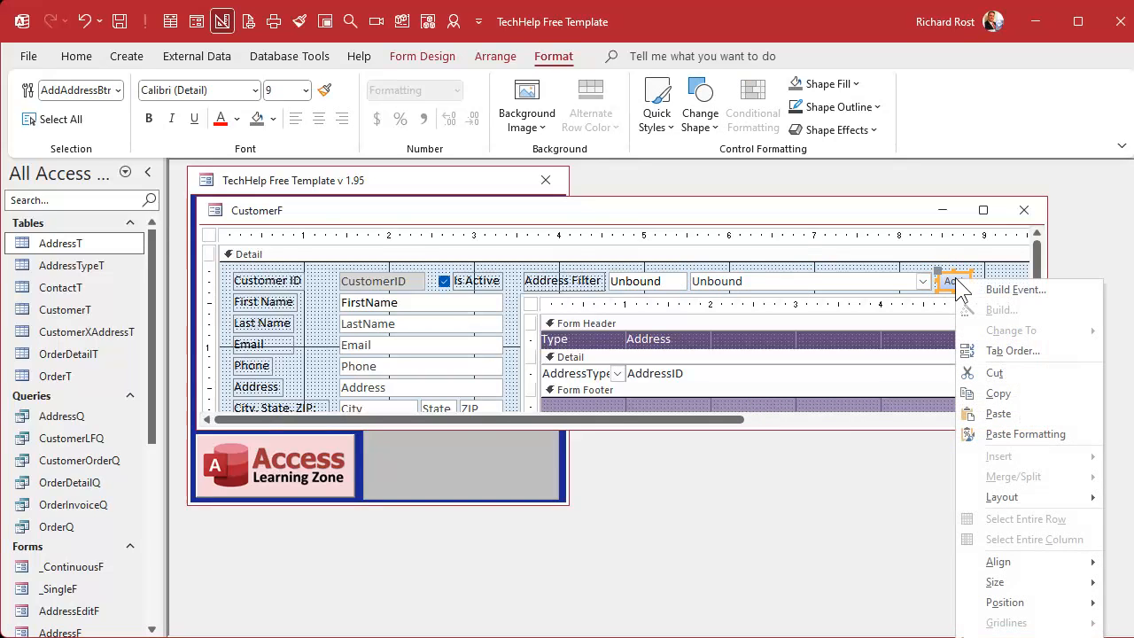
left_click(992, 285)
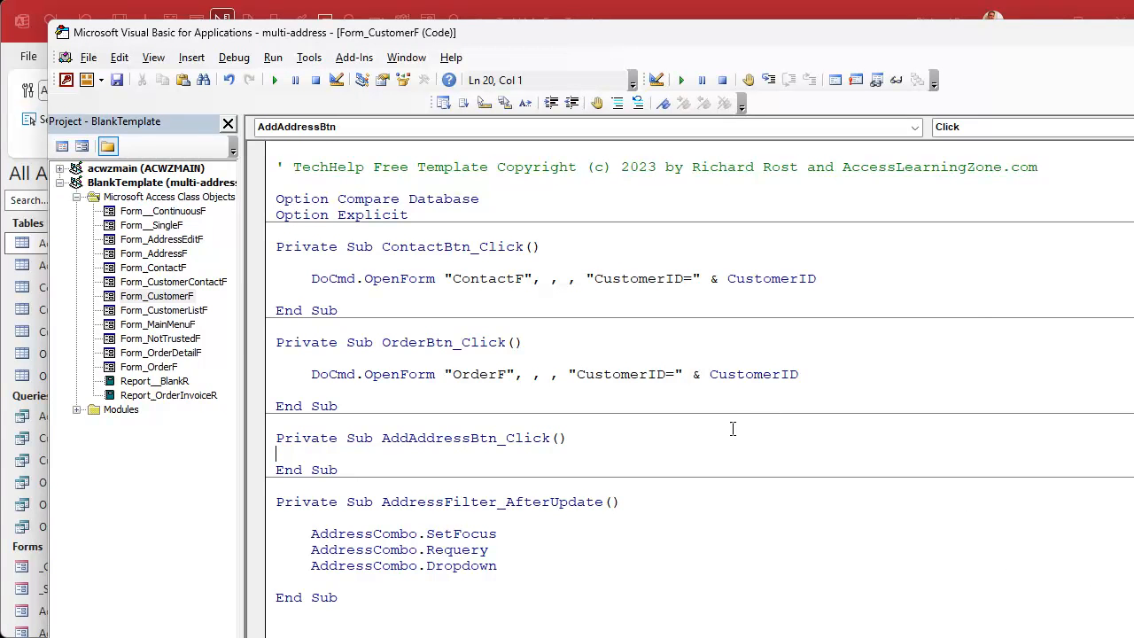
key("Return")
key("Tab")
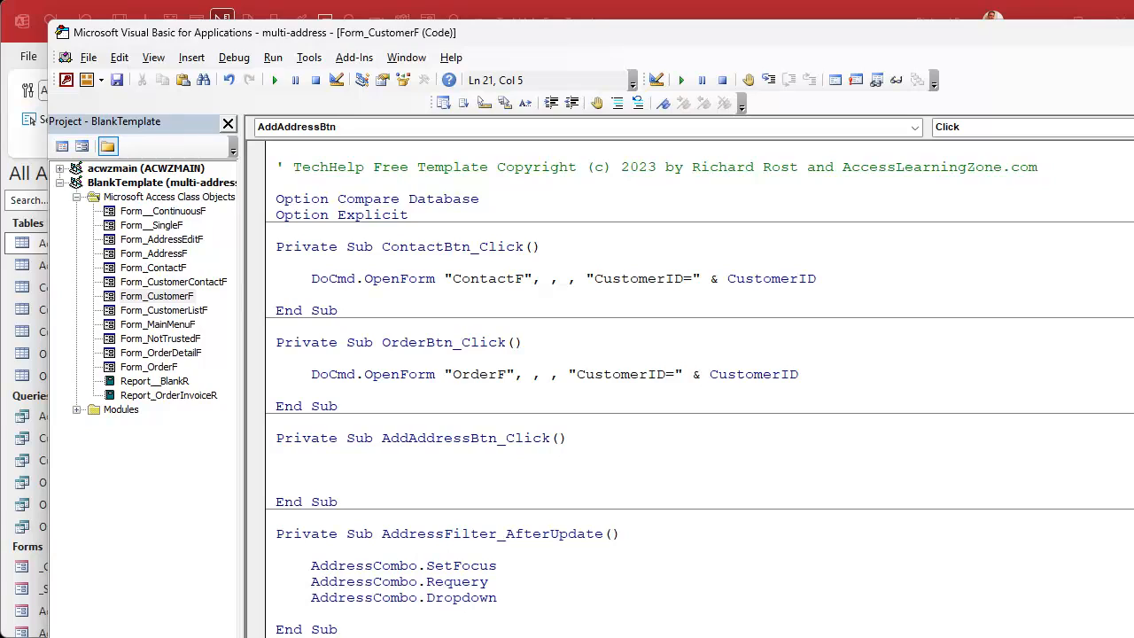